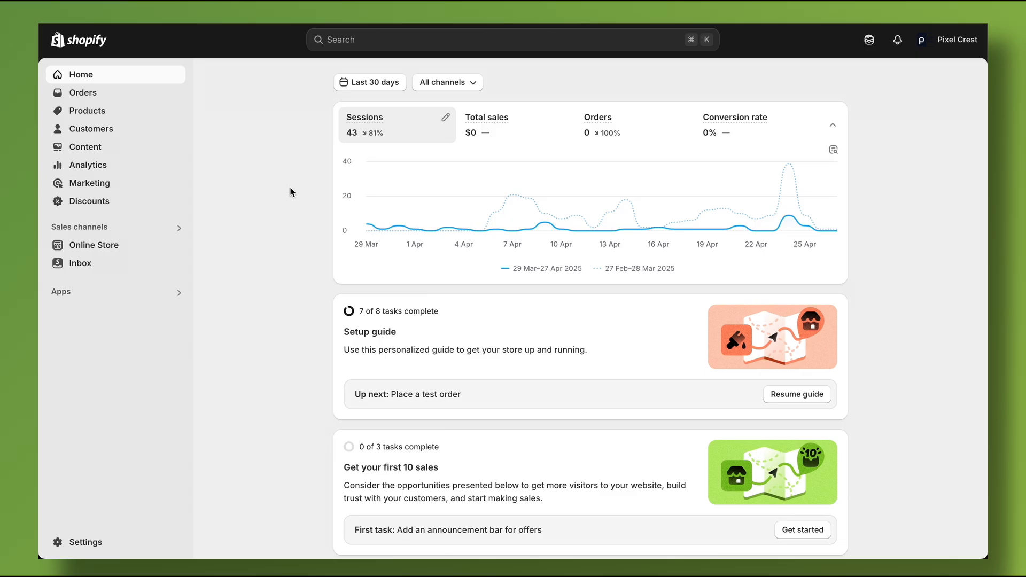
Create a new product titled "Plain Unisex Tshirt"
{"action": "left_click", "coordinate": [96, 111]}
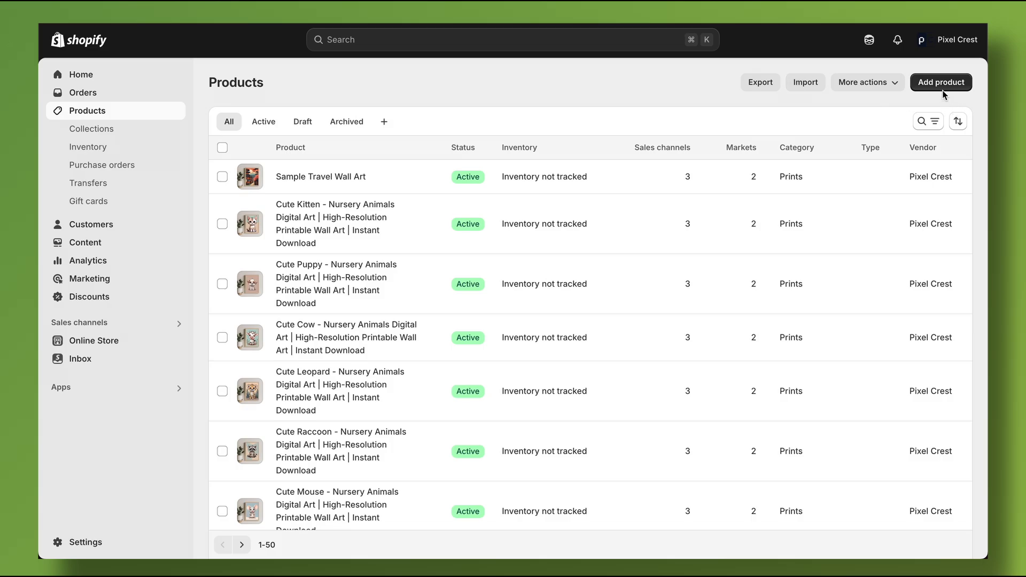
{"action": "left_click", "coordinate": [941, 84]}
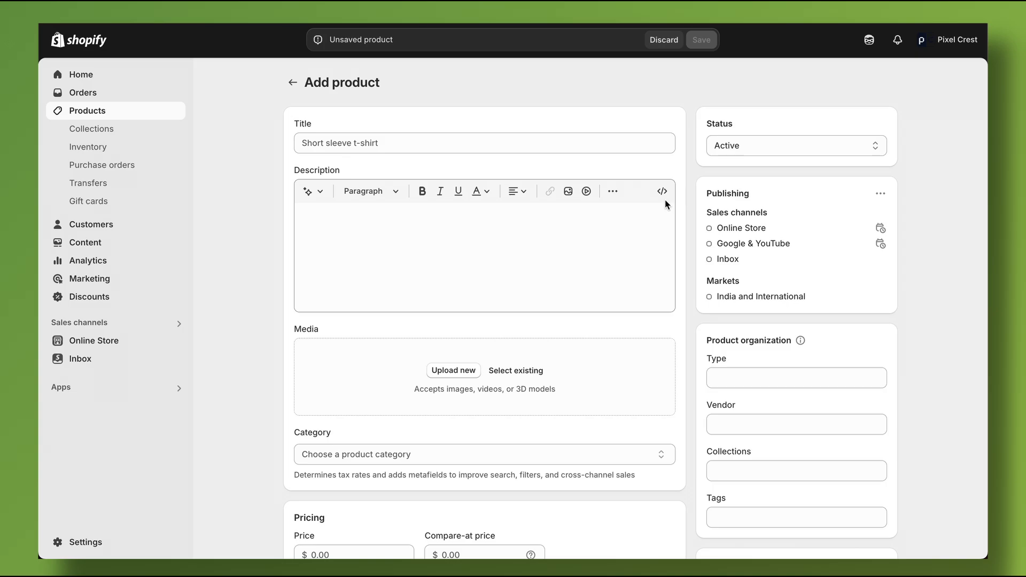
{"action": "left_click", "coordinate": [398, 148]}
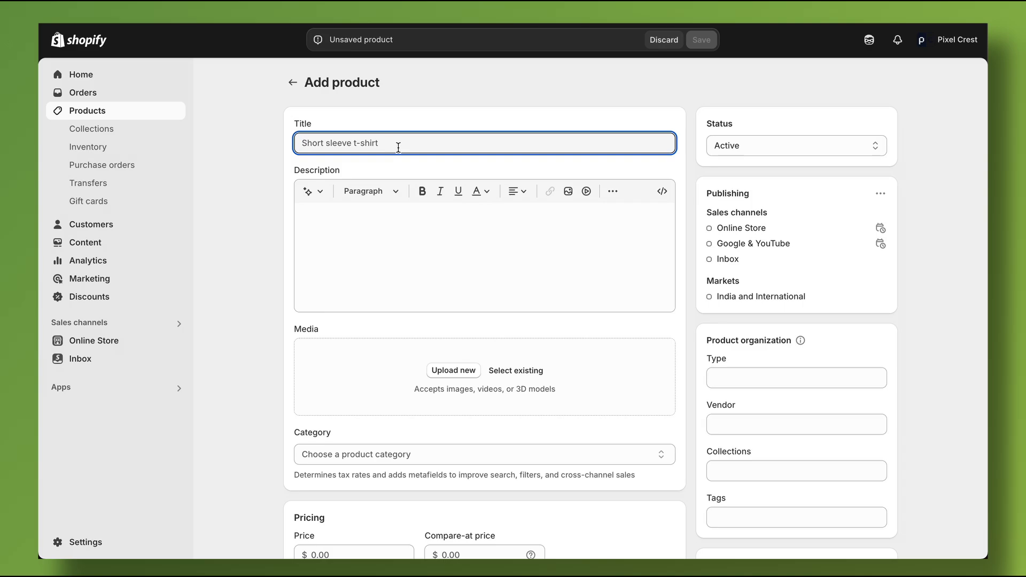
{"action": "type", "text": "Plain Unisex Tshirt"}
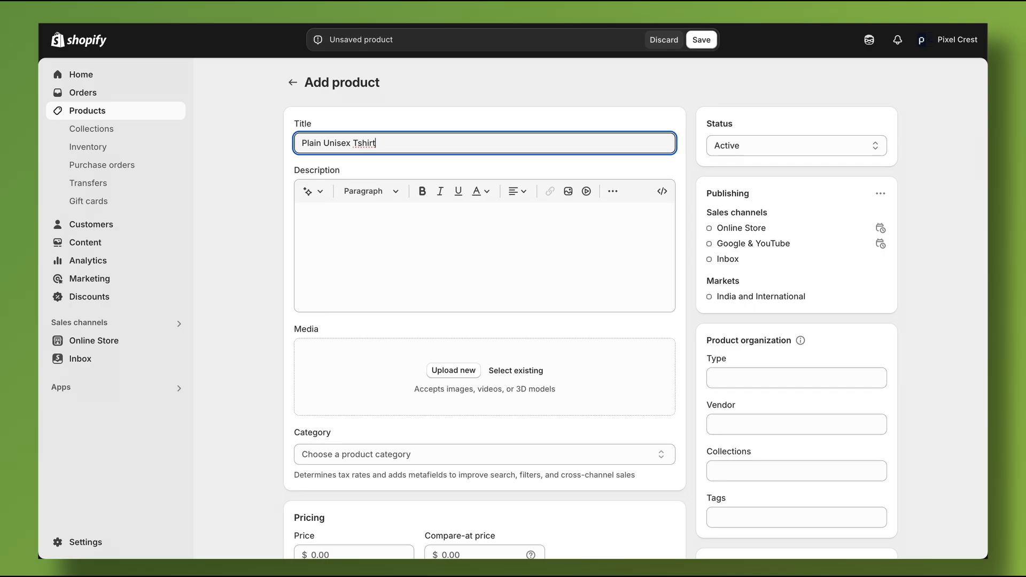
{"action": "left_click", "coordinate": [395, 226]}
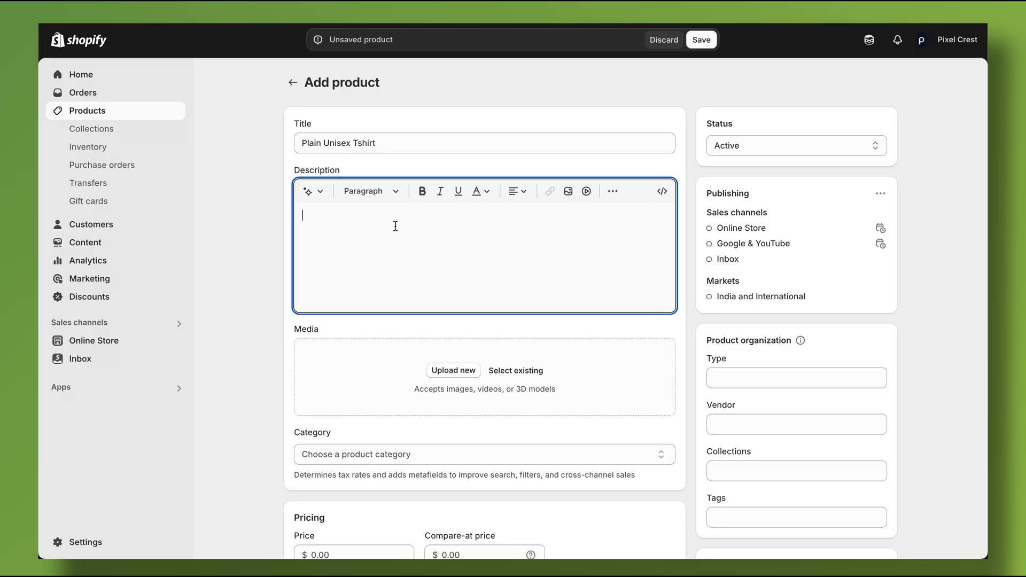
Upload all three T-shirt images from the Plain Tshirt folder in Downloads as the product media
{"action": "scroll", "coordinate": [405, 281], "scroll_direction": "down", "scroll_amount": 2}
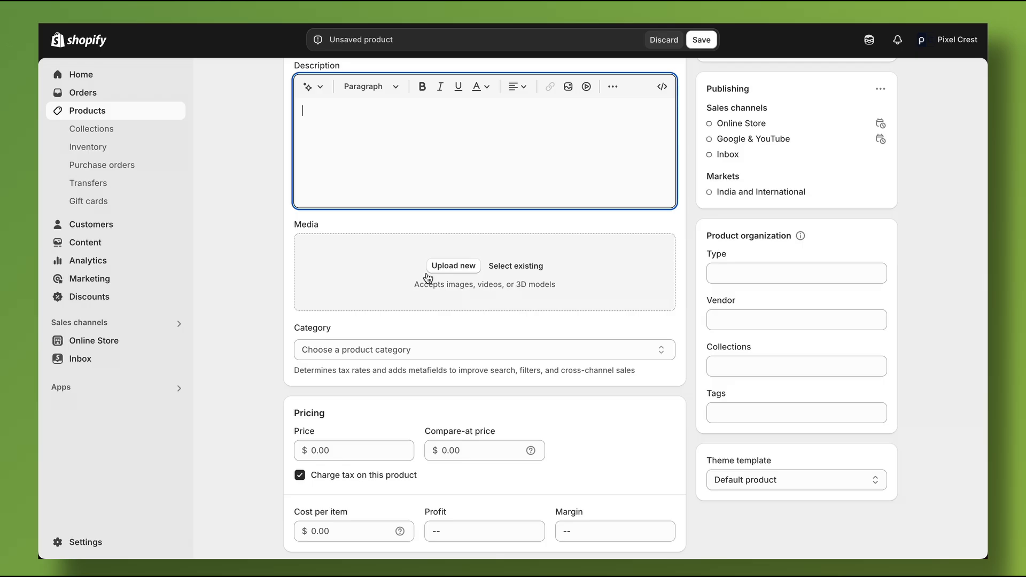
{"action": "left_click", "coordinate": [443, 267]}
{"action": "left_click", "coordinate": [300, 183]}
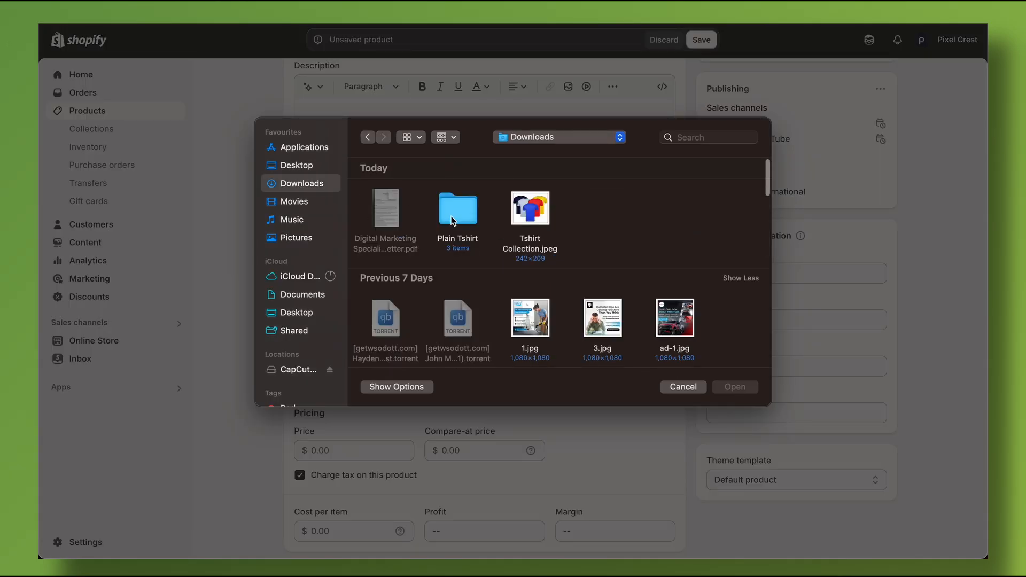
{"action": "double_click", "coordinate": [451, 220]}
{"action": "left_click_drag", "start_coordinate": [382, 274], "coordinate": [556, 229]}
{"action": "left_click", "coordinate": [728, 386]}
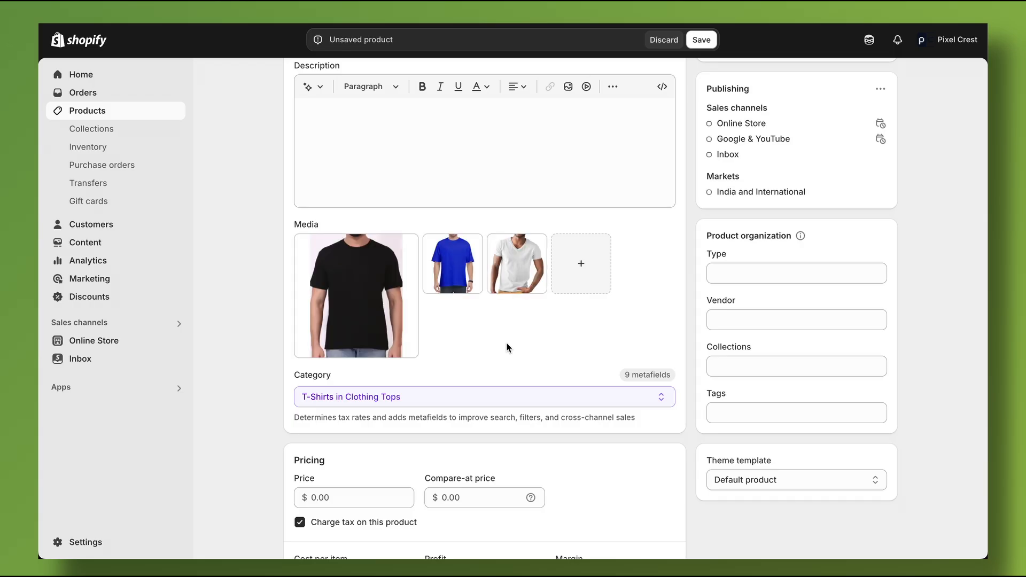
Set the price to $15.00 and the compare-at price to $20.00, with no tax charged on the product
{"action": "scroll", "coordinate": [506, 348], "scroll_direction": "down", "scroll_amount": 4}
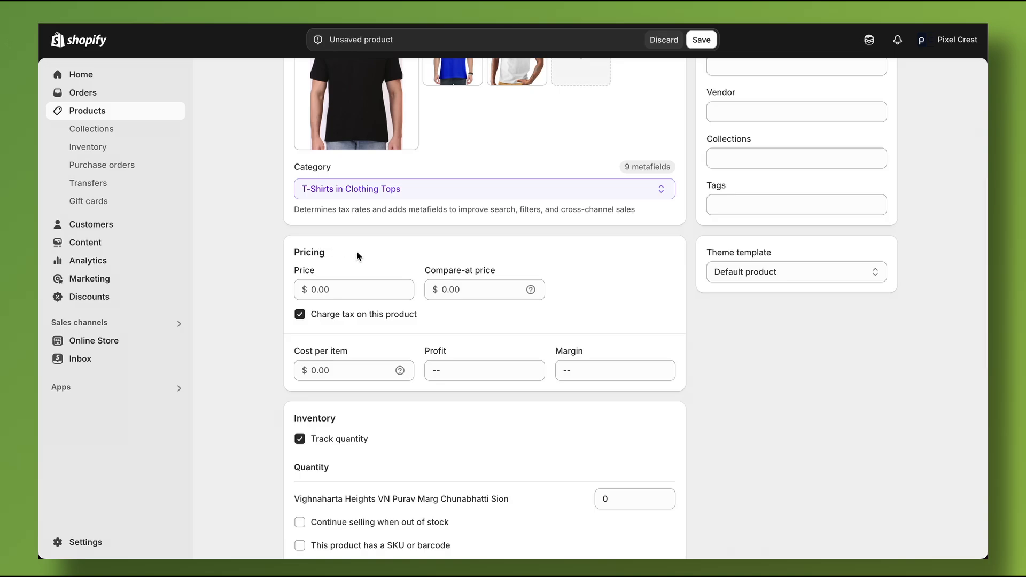
{"action": "left_click", "coordinate": [335, 289]}
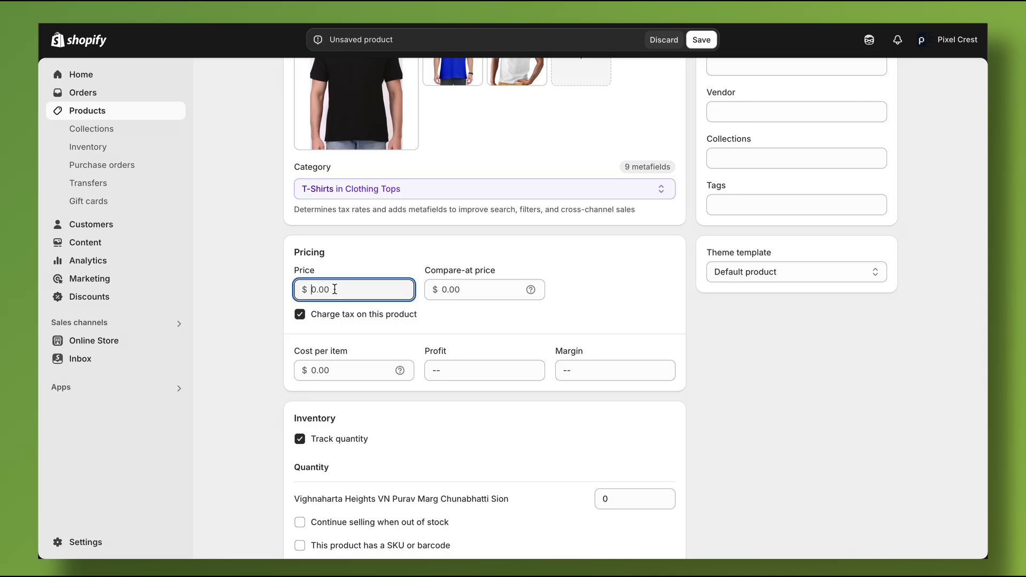
{"action": "type", "text": "15"}
{"action": "left_click", "coordinate": [368, 270]}
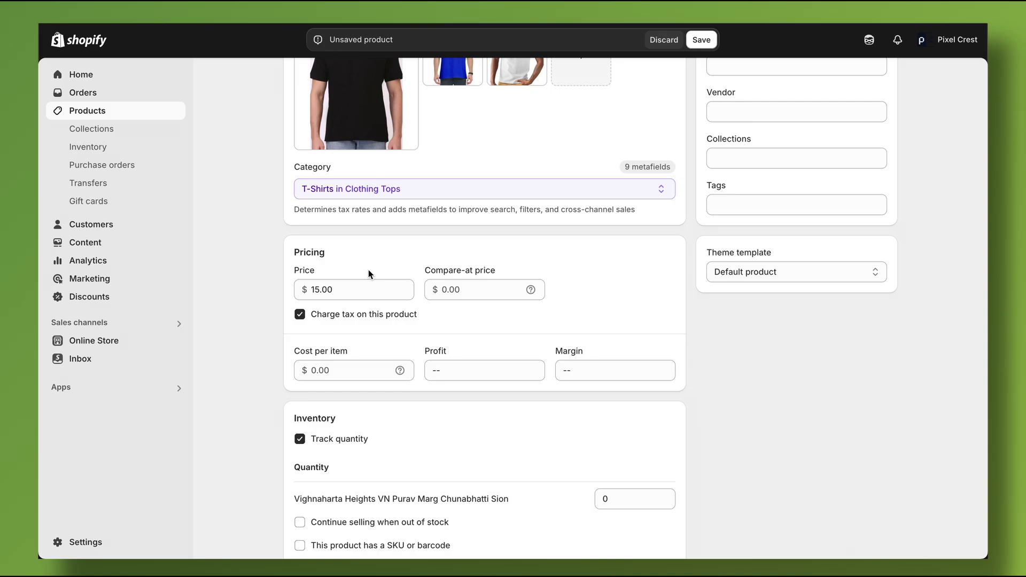
{"action": "left_click", "coordinate": [463, 293]}
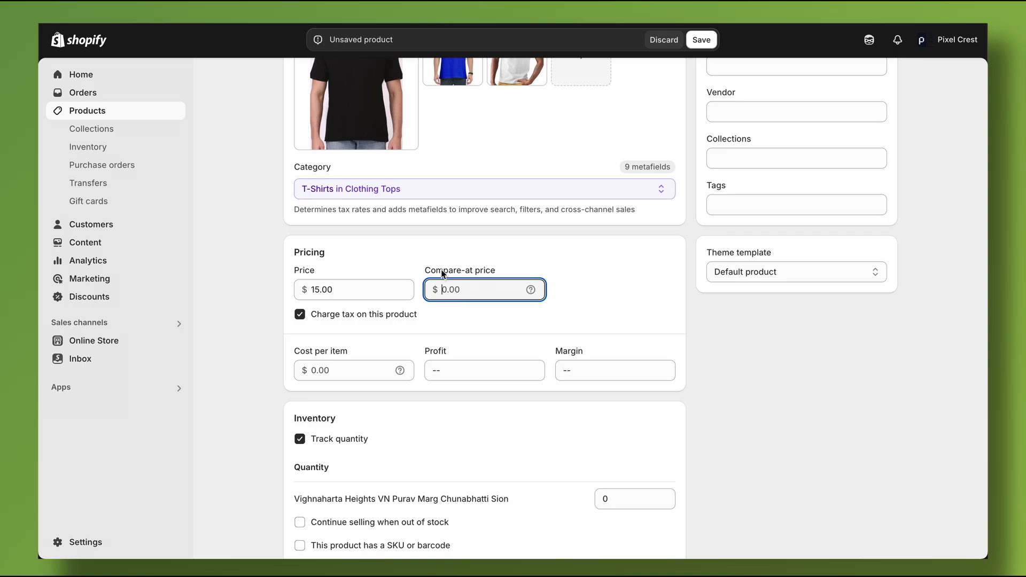
{"action": "left_click_drag", "start_coordinate": [421, 270], "coordinate": [498, 272]}
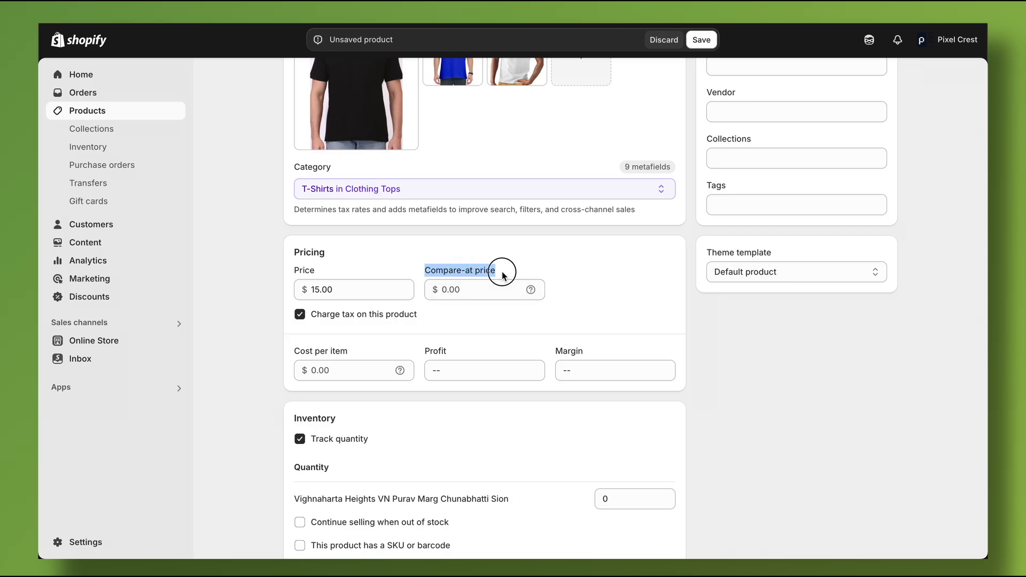
{"action": "left_click", "coordinate": [472, 292]}
{"action": "type", "text": "20"}
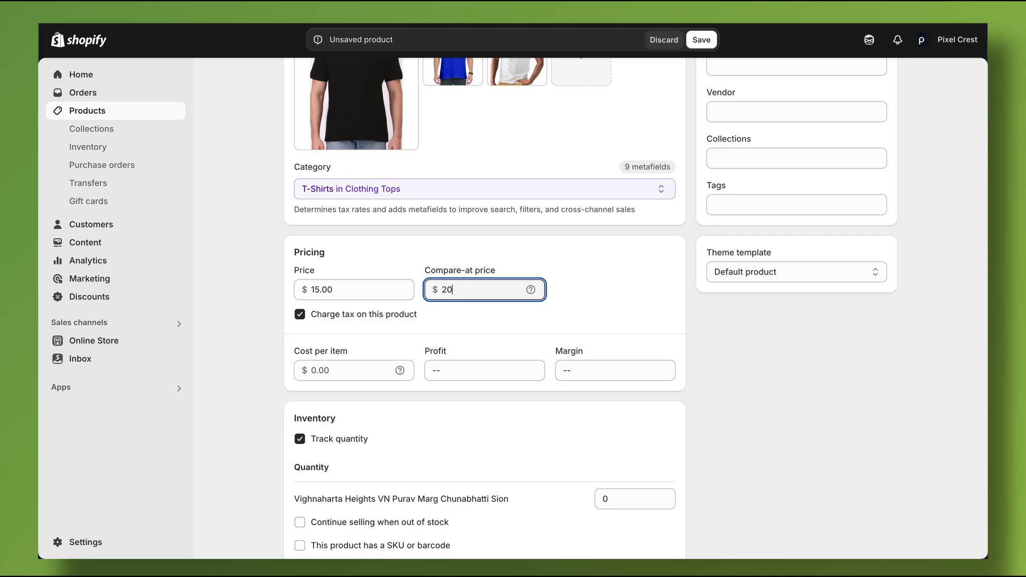
{"action": "left_click", "coordinate": [482, 327]}
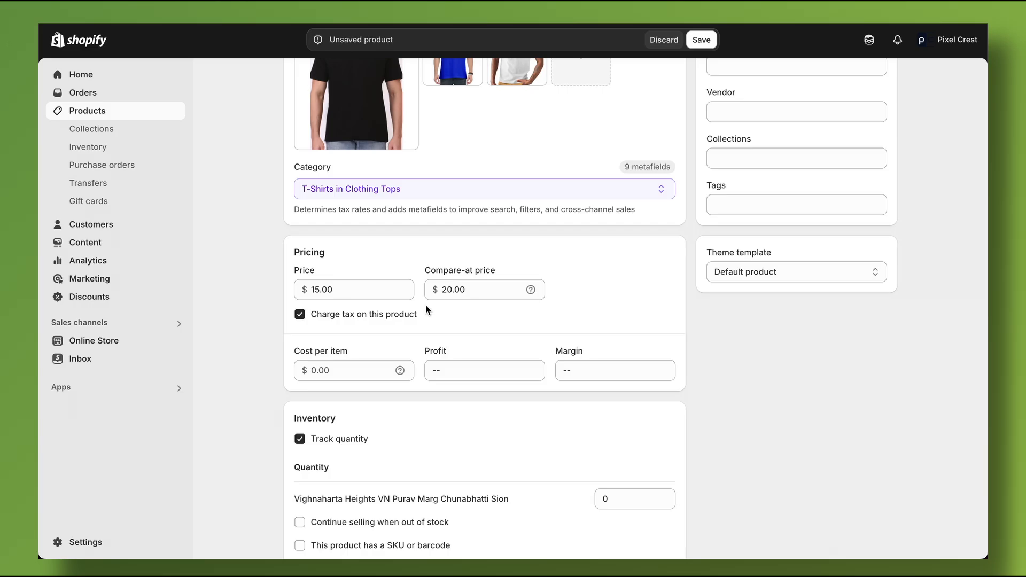
{"action": "scroll", "coordinate": [426, 307], "scroll_direction": "down", "scroll_amount": 1}
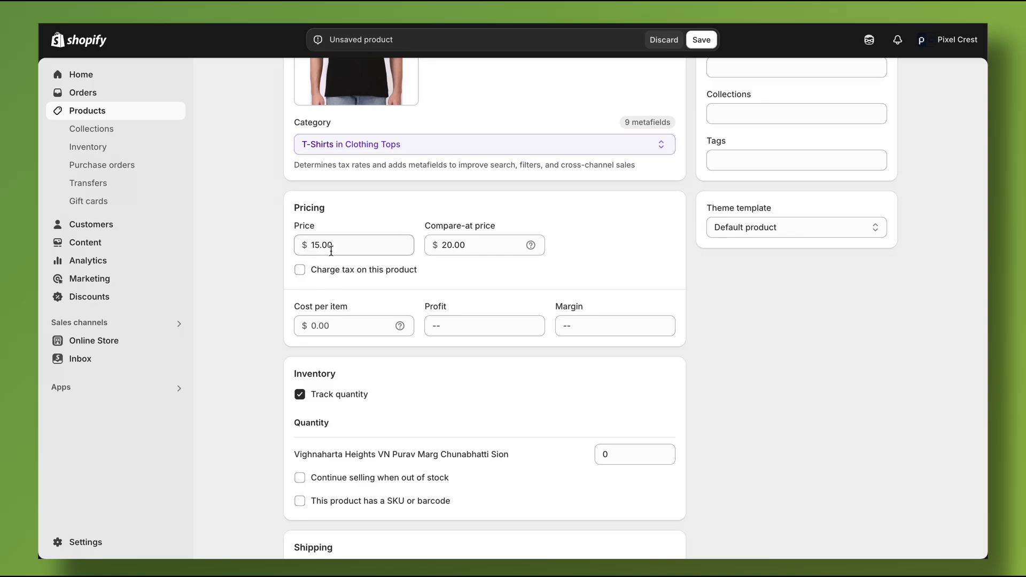
Try a cost per item of 5 and one of 8, and leave the field cleared
{"action": "scroll", "coordinate": [342, 269], "scroll_direction": "down", "scroll_amount": 2}
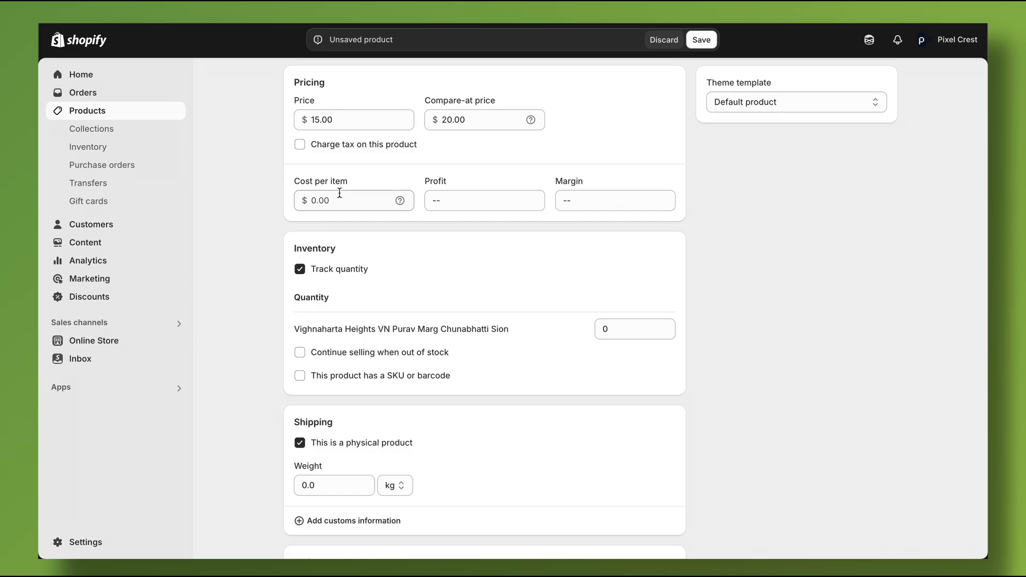
{"action": "scroll", "coordinate": [335, 200], "scroll_direction": "up", "scroll_amount": 1}
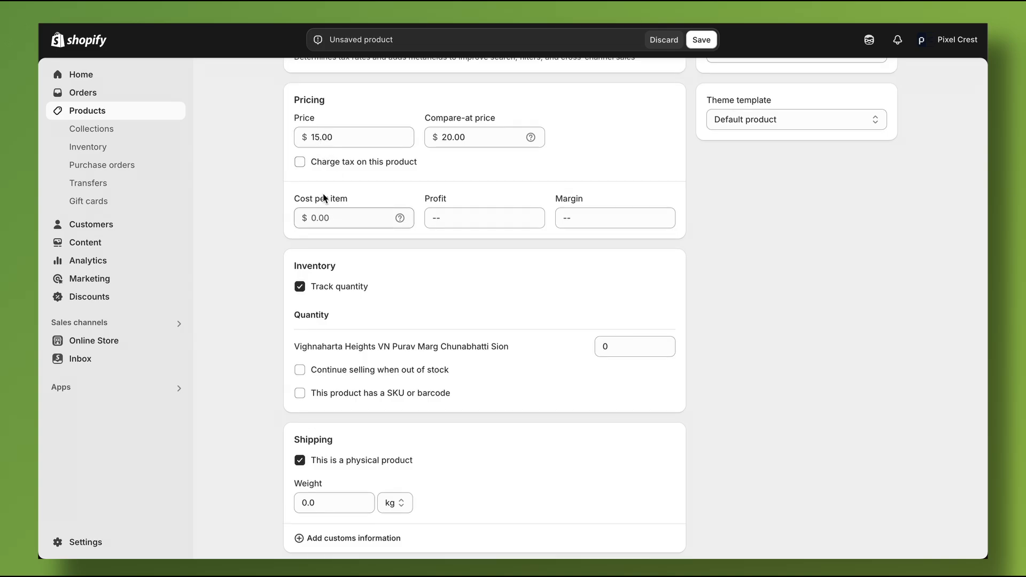
{"action": "left_click", "coordinate": [321, 224]}
{"action": "type", "text": "5"}
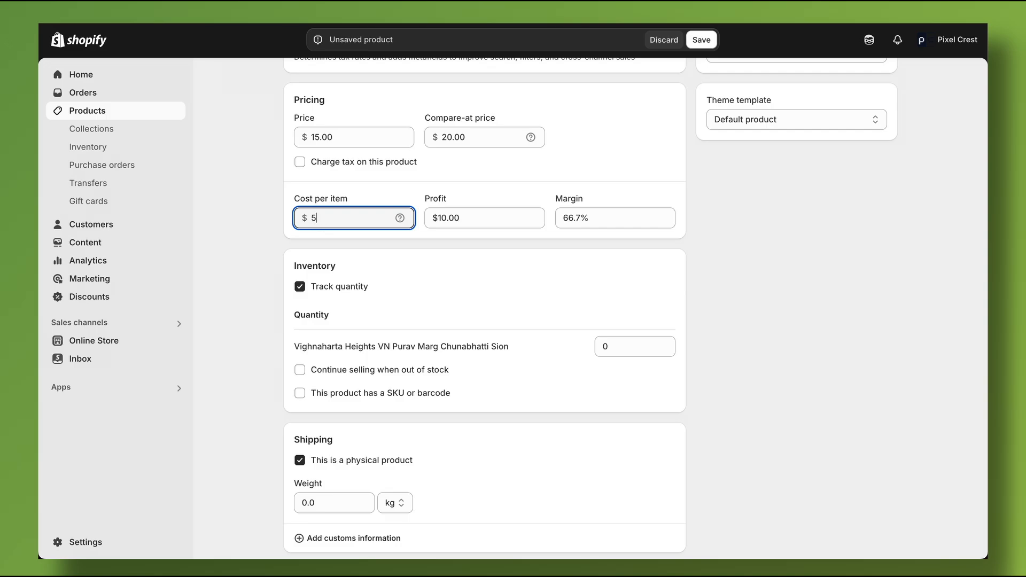
{"action": "key", "text": "BackSpace"}
{"action": "type", "text": "8"}
{"action": "key", "text": "BackSpace"}
Keep quantity tracking enabled and set the stock quantity at the listed location to 20
{"action": "scroll", "coordinate": [391, 235], "scroll_direction": "down", "scroll_amount": 2}
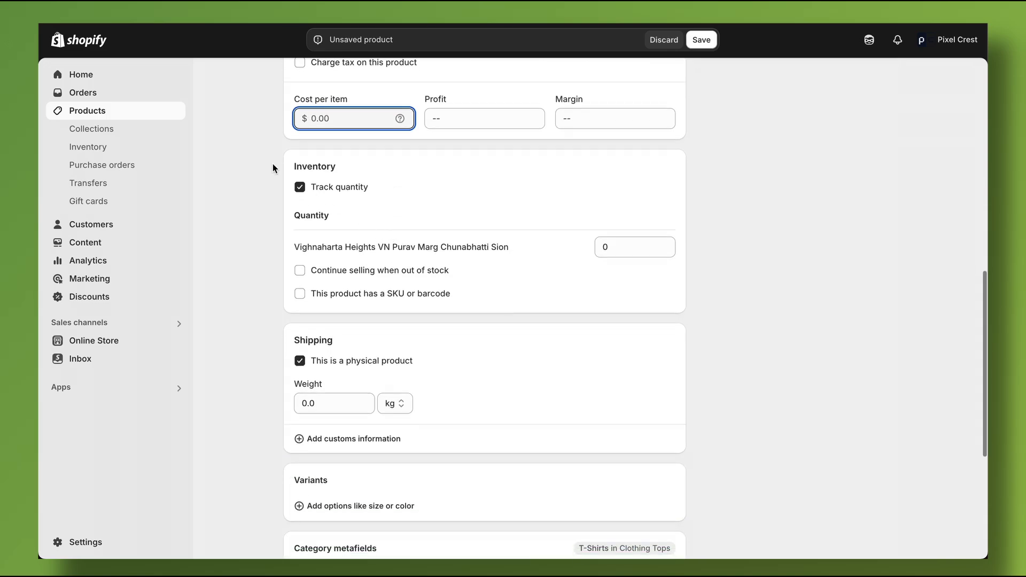
{"action": "left_click", "coordinate": [299, 186]}
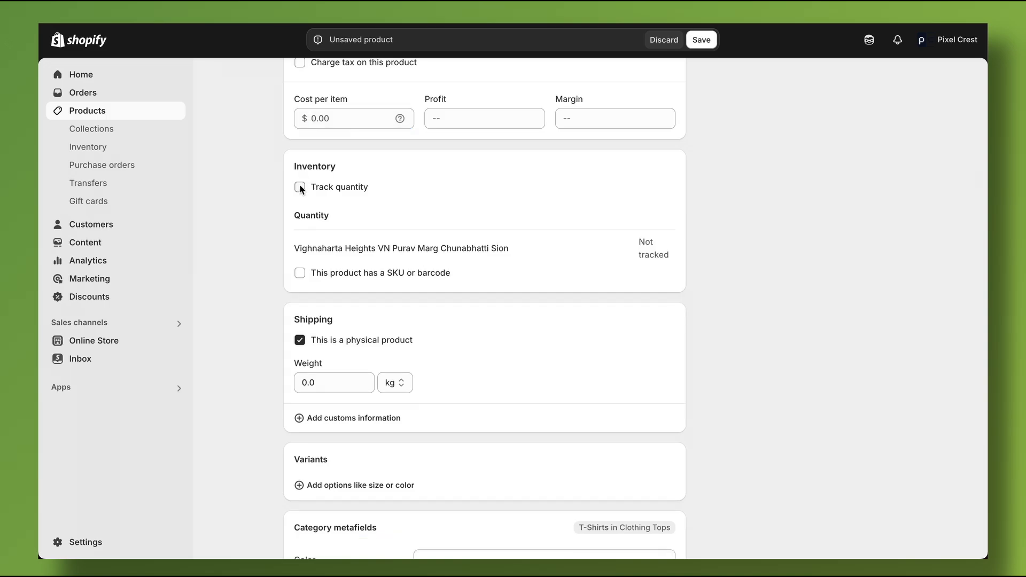
{"action": "left_click", "coordinate": [300, 186]}
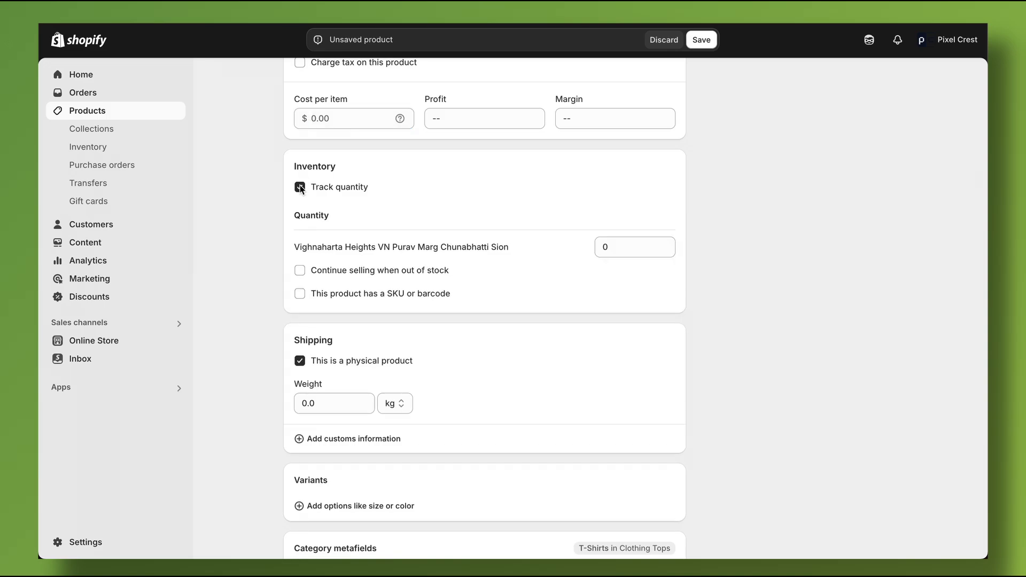
{"action": "left_click", "coordinate": [603, 247]}
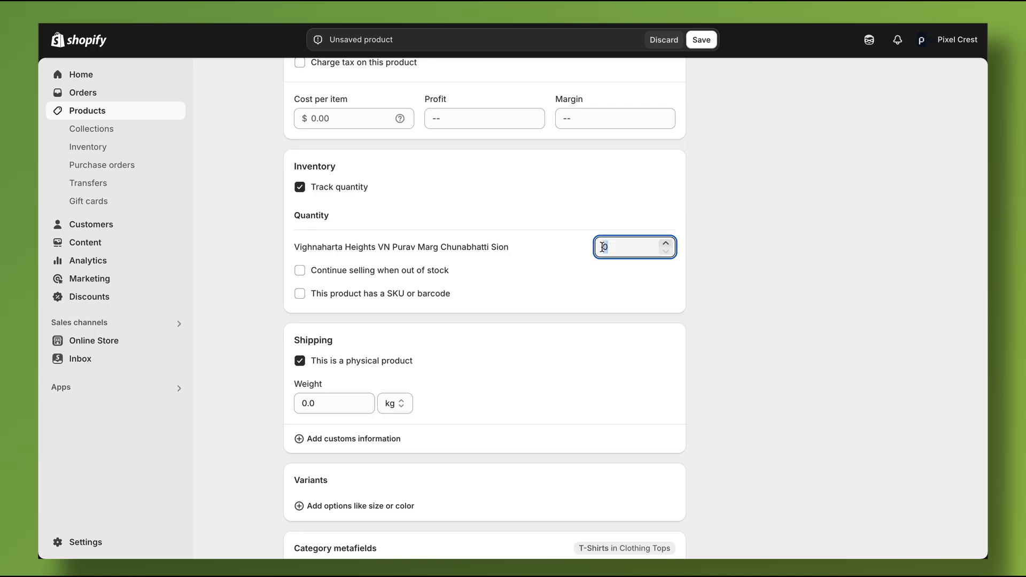
{"action": "type", "text": "20"}
{"action": "left_click", "coordinate": [266, 252]}
Try the options for continuing to sell when out of stock and for a SKU or barcode, leaving both off
{"action": "scroll", "coordinate": [266, 252], "scroll_direction": "down", "scroll_amount": 1}
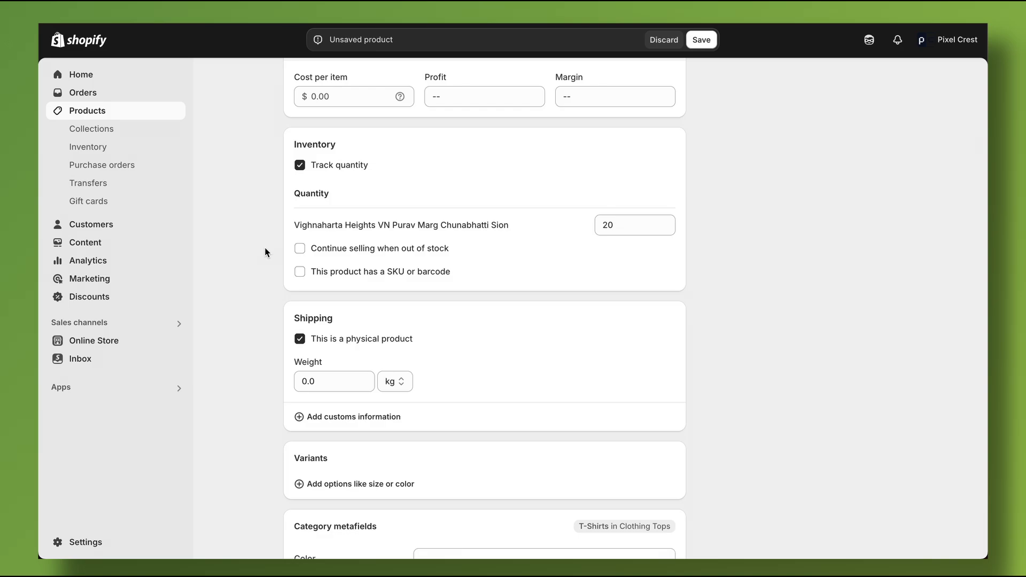
{"action": "left_click", "coordinate": [297, 249]}
{"action": "left_click", "coordinate": [299, 249]}
{"action": "left_click", "coordinate": [301, 273]}
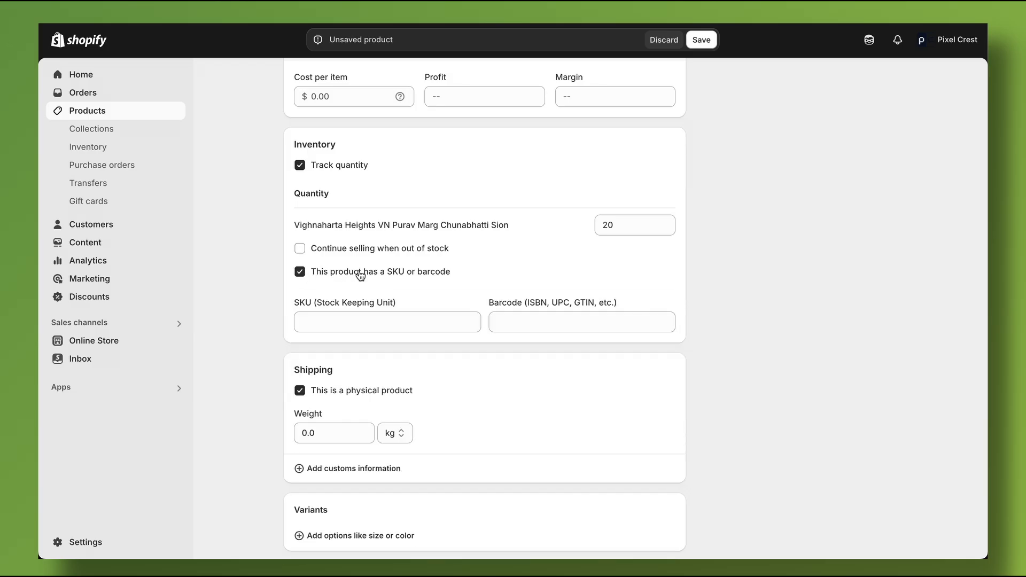
{"action": "left_click", "coordinate": [299, 272]}
Set the physical product's shipping weight to 0.5 kg
{"action": "scroll", "coordinate": [487, 254], "scroll_direction": "down", "scroll_amount": 2}
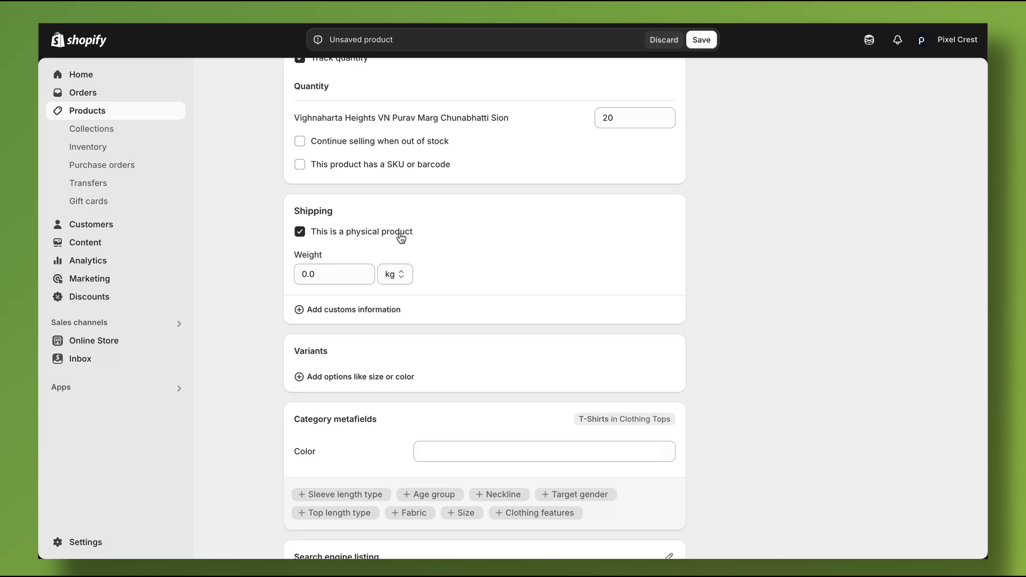
{"action": "left_click", "coordinate": [321, 269]}
{"action": "type", "text": "0"}
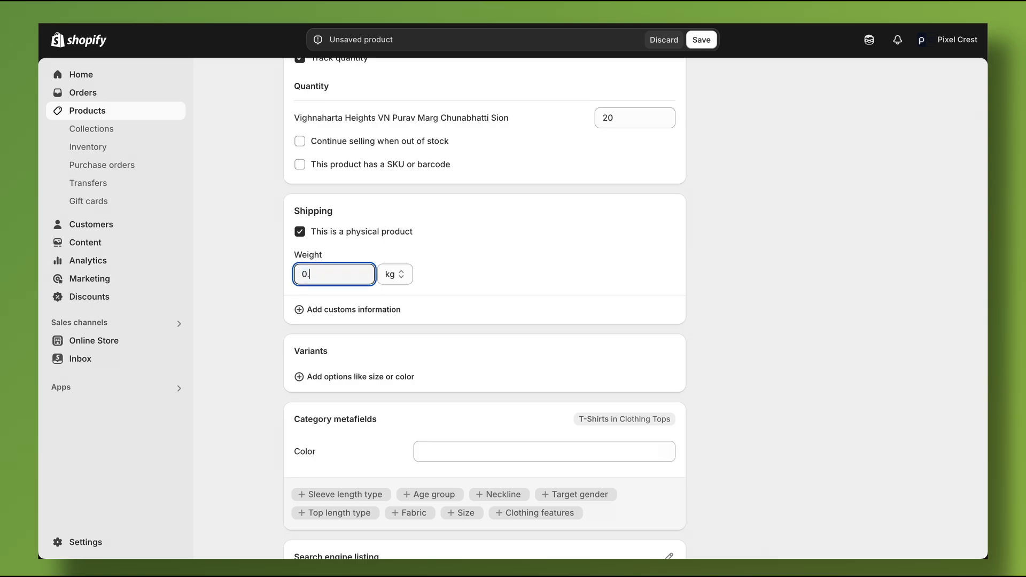
{"action": "left_click", "coordinate": [406, 276]}
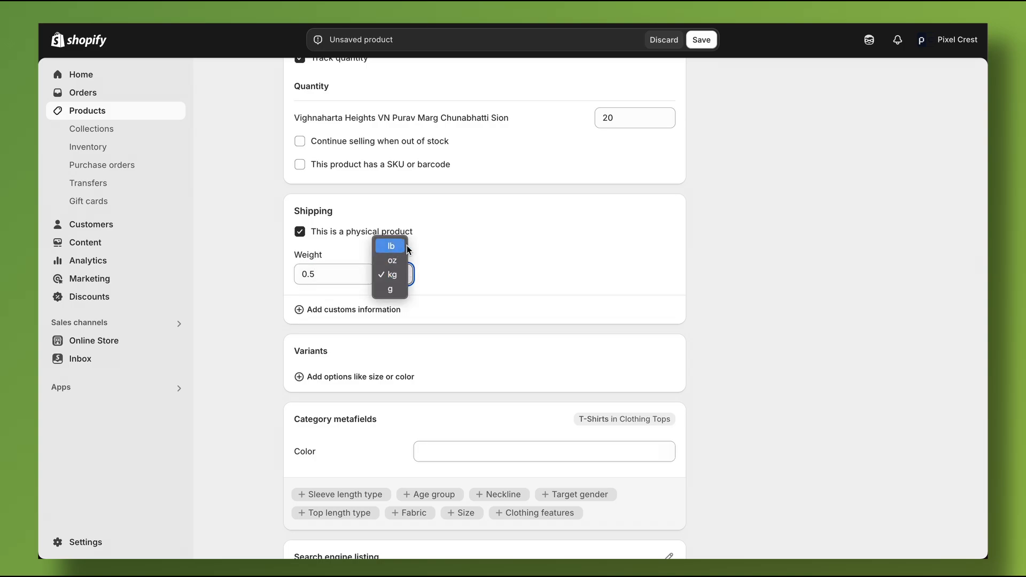
{"action": "left_click", "coordinate": [409, 276]}
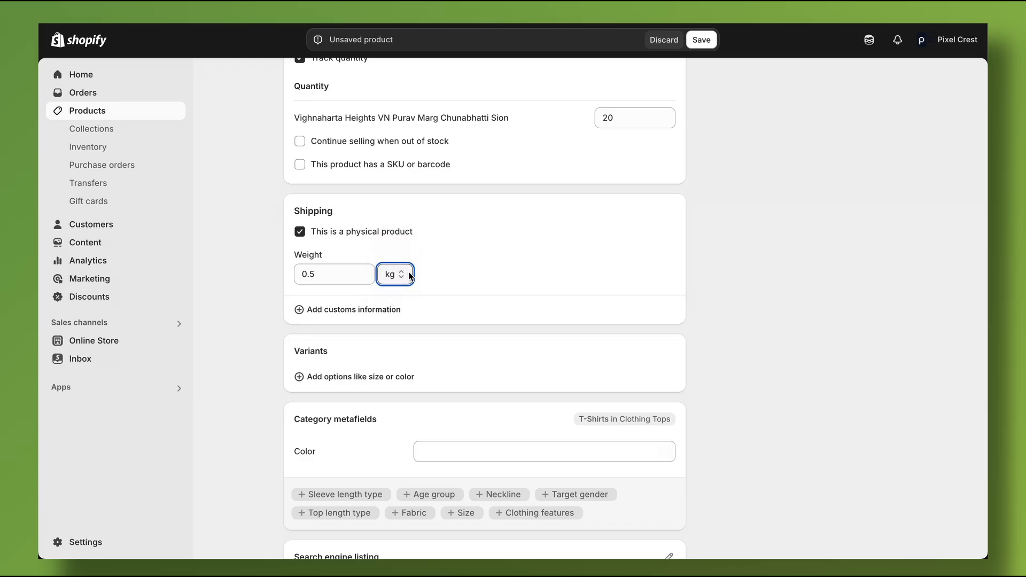
Add a Size variant option with the values S, M, L and XL
{"action": "scroll", "coordinate": [415, 270], "scroll_direction": "down", "scroll_amount": 2}
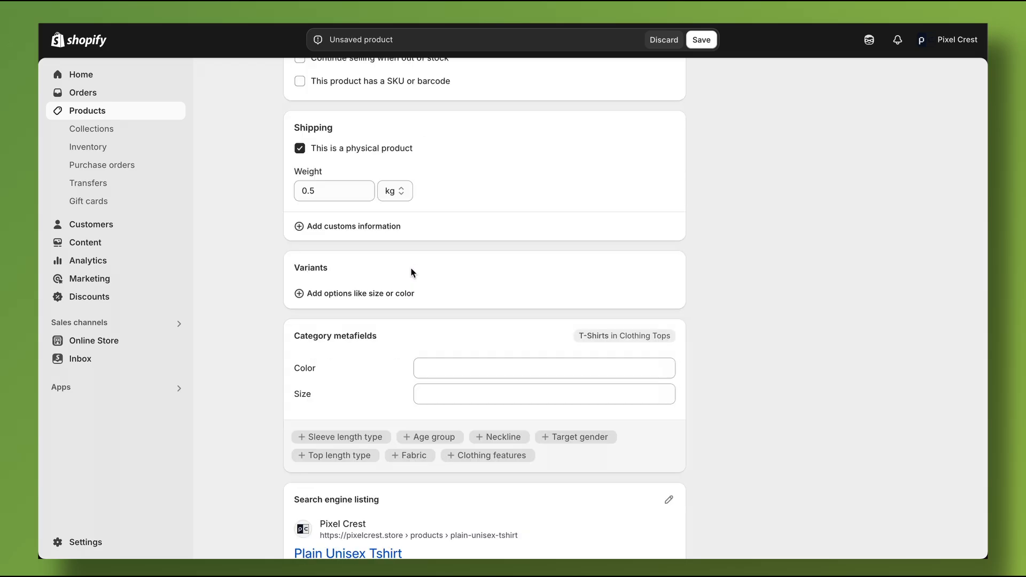
{"action": "left_click", "coordinate": [369, 298]}
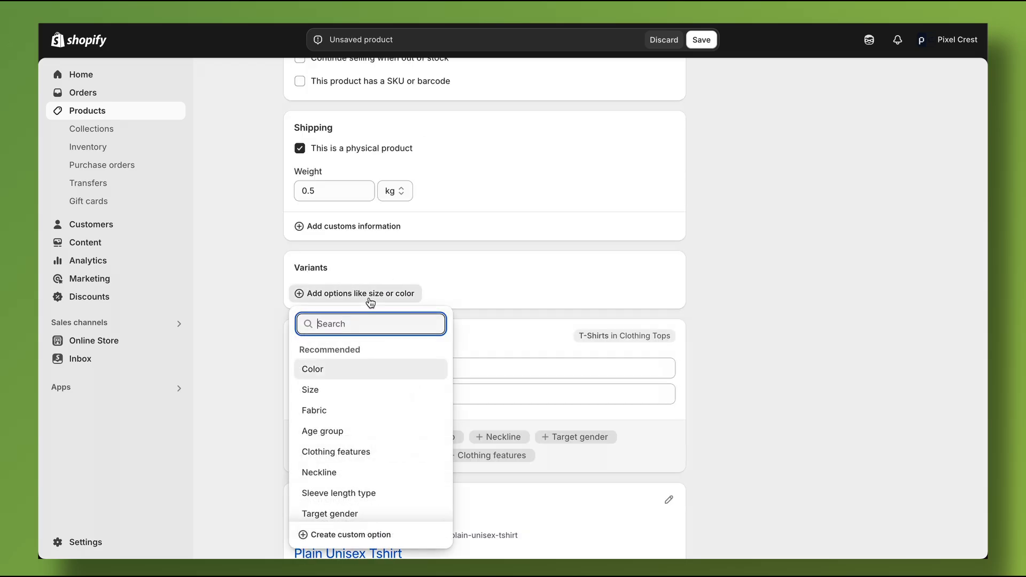
{"action": "left_click", "coordinate": [338, 389]}
{"action": "left_click", "coordinate": [393, 347]}
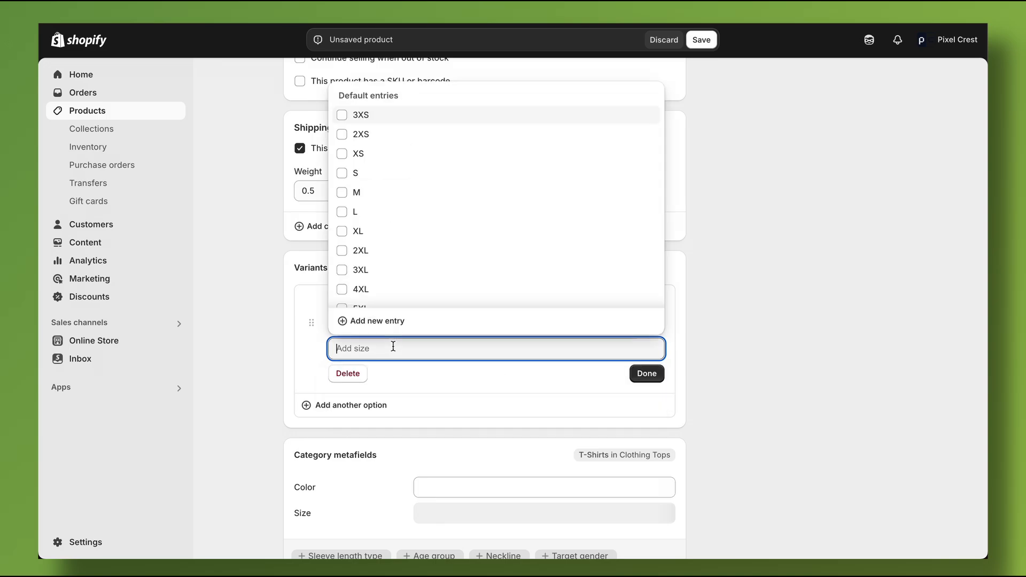
{"action": "left_click", "coordinate": [387, 181]}
{"action": "left_click", "coordinate": [380, 193]}
{"action": "left_click", "coordinate": [370, 212]}
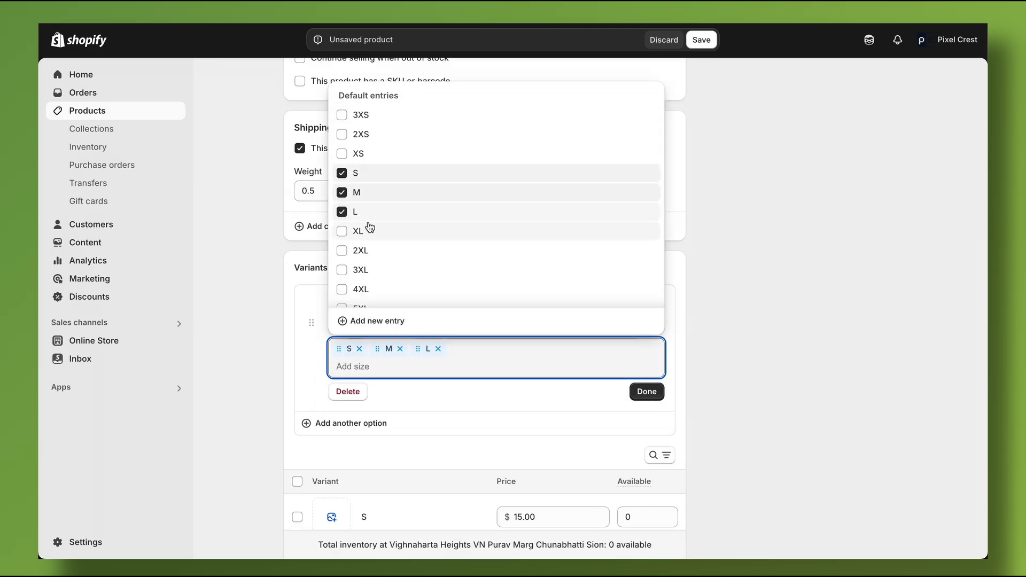
{"action": "left_click", "coordinate": [369, 230]}
{"action": "left_click", "coordinate": [643, 392]}
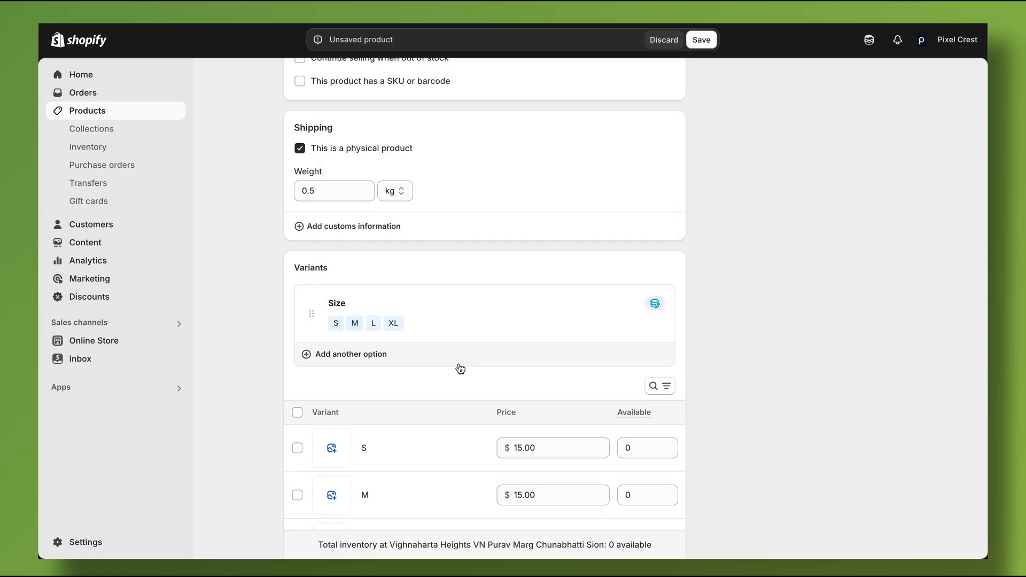
Add a second variant option, Color, with the values Black, Navy and White
{"action": "left_click", "coordinate": [376, 355]}
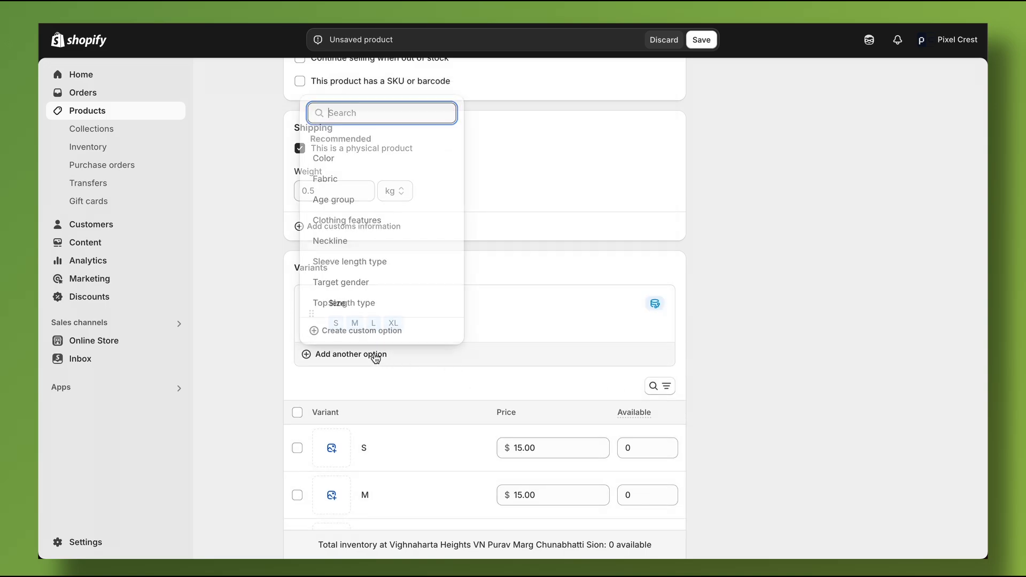
{"action": "left_click", "coordinate": [340, 157]}
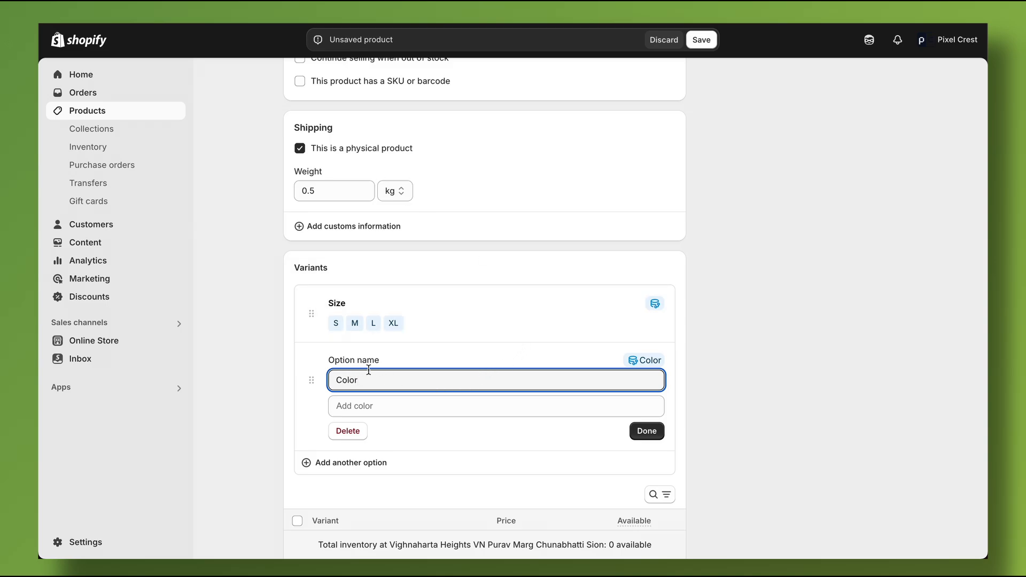
{"action": "left_click", "coordinate": [368, 406]}
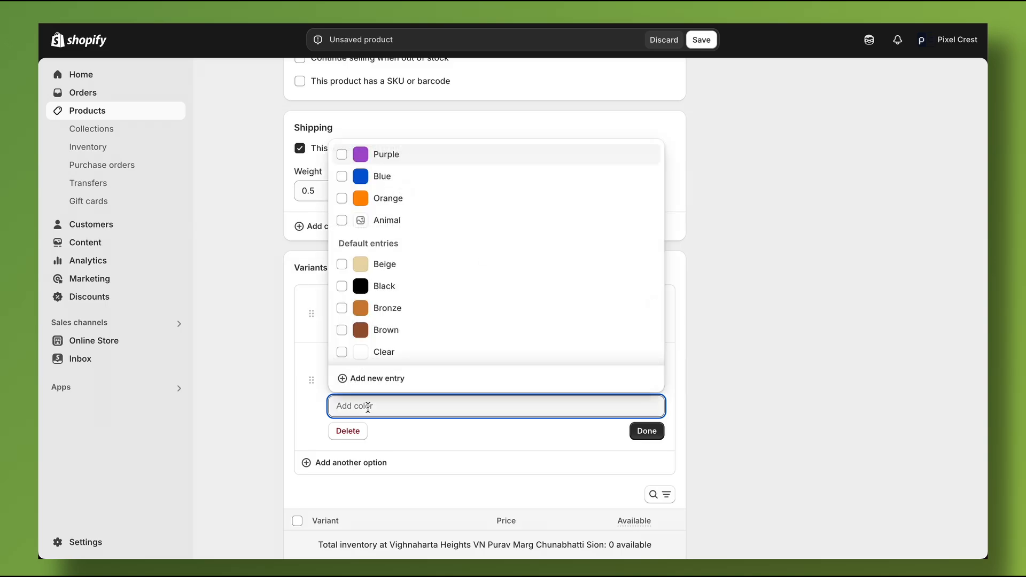
{"action": "left_click", "coordinate": [380, 287]}
{"action": "scroll", "coordinate": [380, 289], "scroll_direction": "down", "scroll_amount": 2}
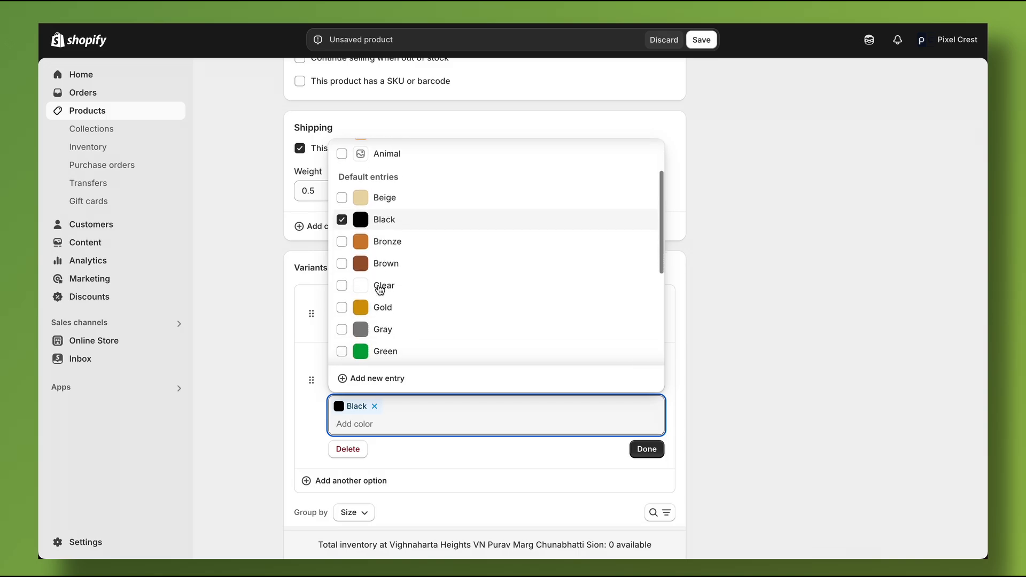
{"action": "scroll", "coordinate": [380, 289], "scroll_direction": "down", "scroll_amount": 5}
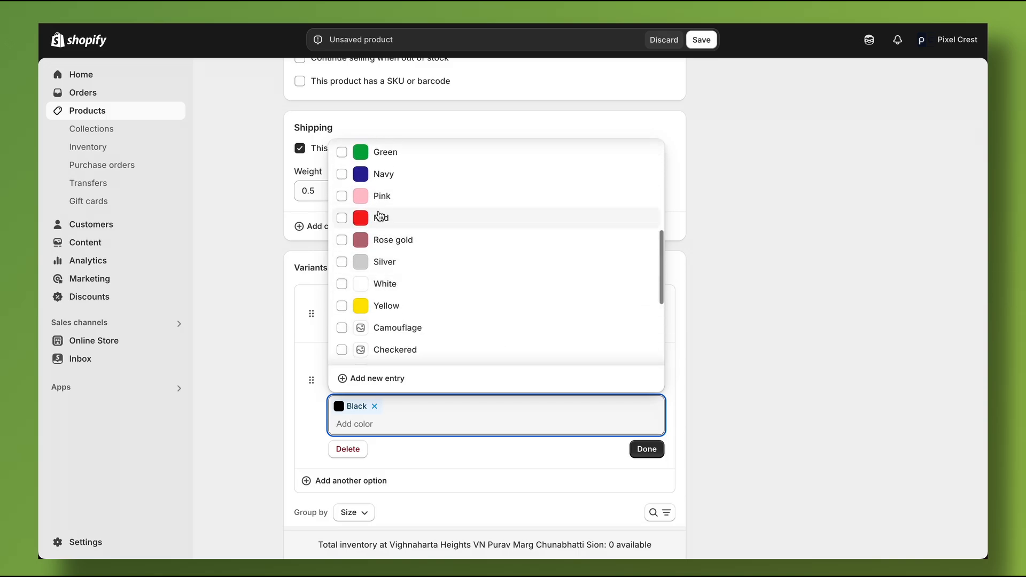
{"action": "left_click", "coordinate": [342, 174]}
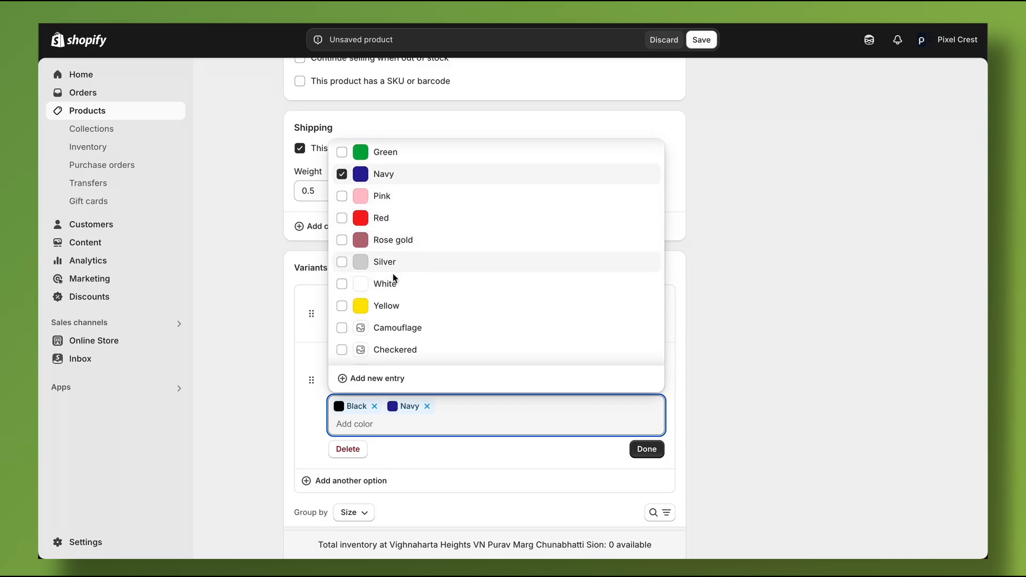
{"action": "left_click", "coordinate": [342, 283]}
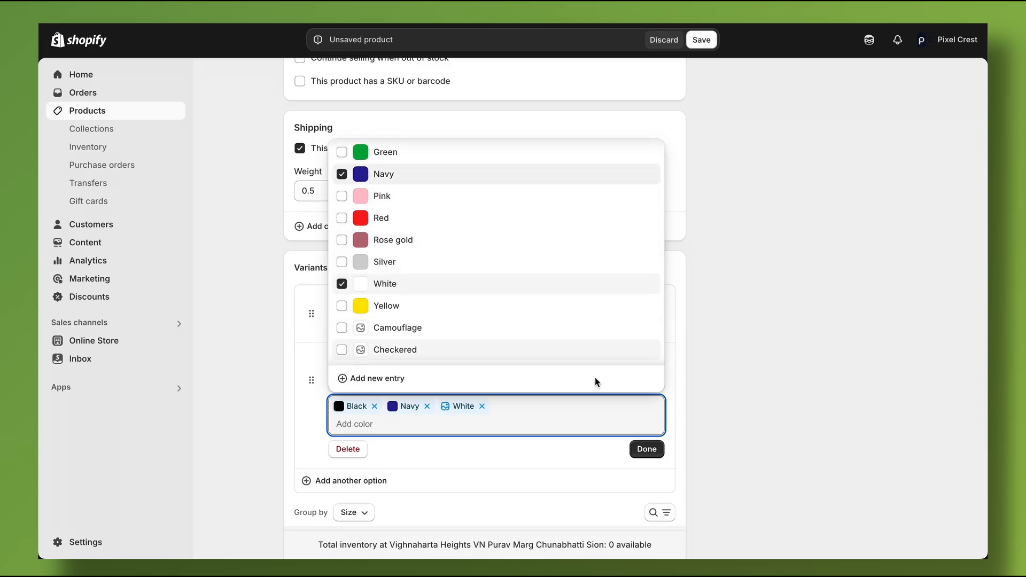
{"action": "left_click", "coordinate": [647, 449]}
Group the variants by color and assign the matching Black, Blue and White images to the Black, Navy and White variants
{"action": "scroll", "coordinate": [518, 350], "scroll_direction": "down", "scroll_amount": 1}
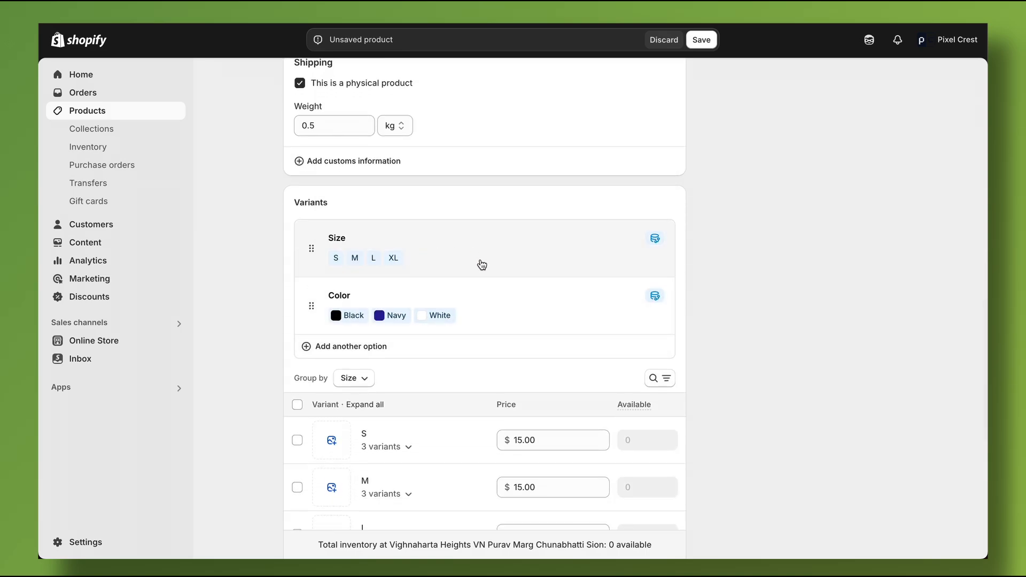
{"action": "scroll", "coordinate": [469, 281], "scroll_direction": "down", "scroll_amount": 2}
{"action": "scroll", "coordinate": [446, 320], "scroll_direction": "down", "scroll_amount": 1}
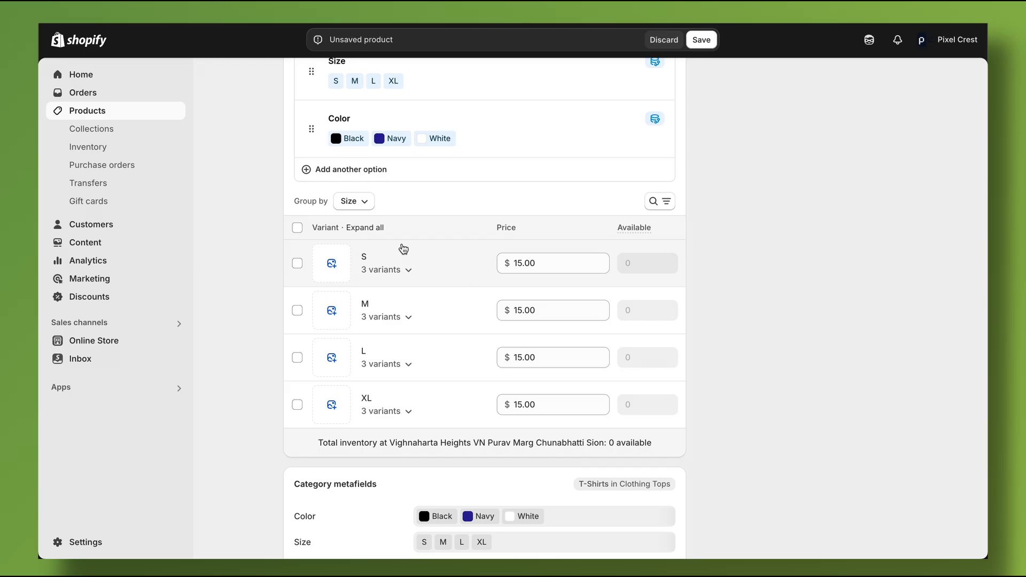
{"action": "left_click", "coordinate": [330, 264]}
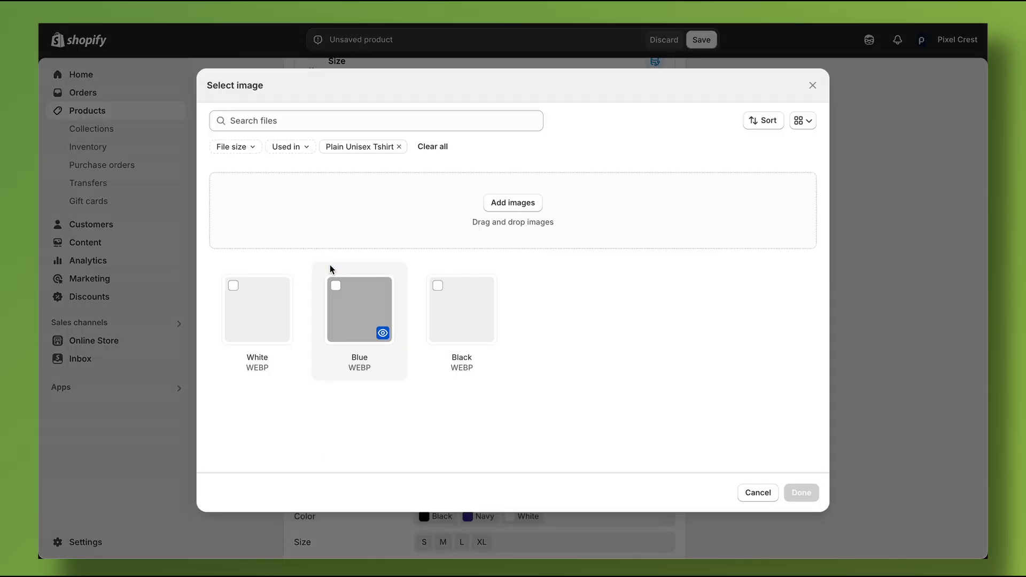
{"action": "left_click", "coordinate": [812, 86]}
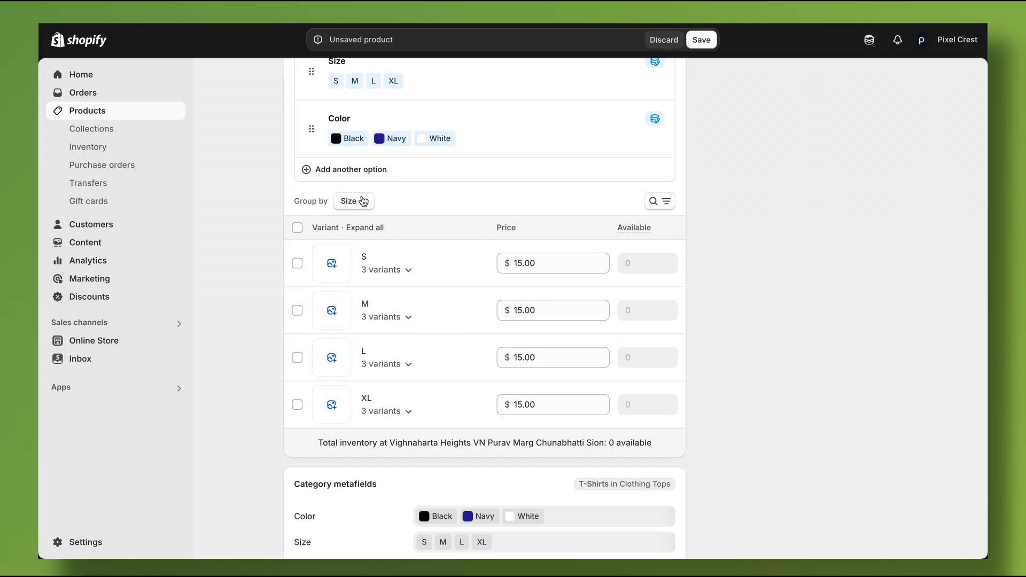
{"action": "left_click", "coordinate": [361, 202]}
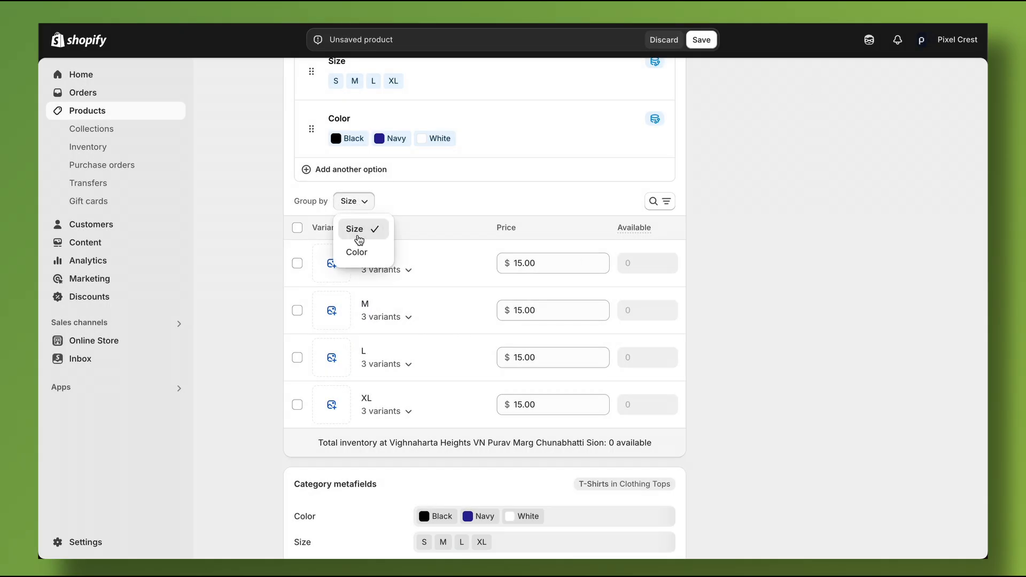
{"action": "left_click", "coordinate": [353, 258]}
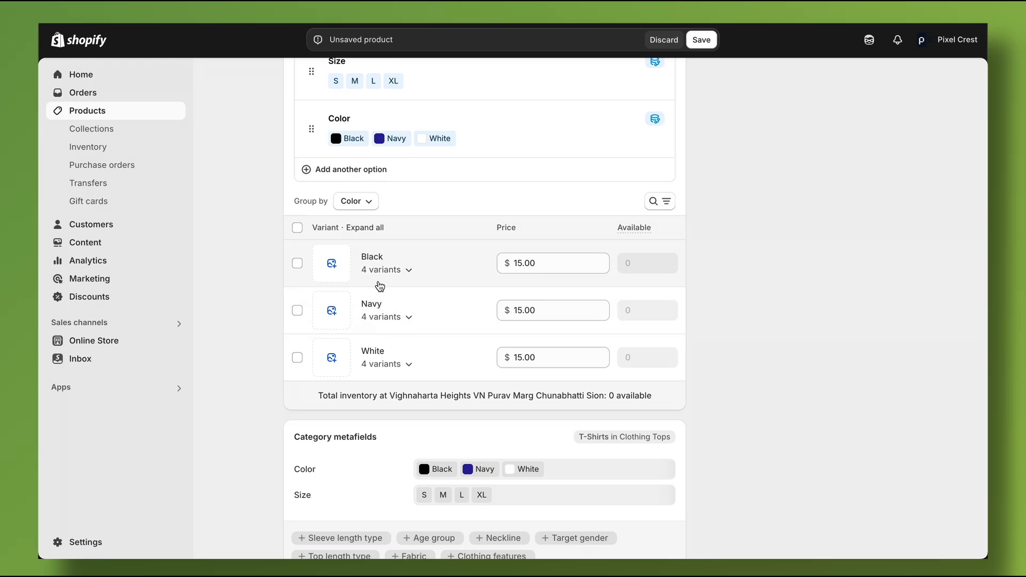
{"action": "left_click", "coordinate": [332, 266]}
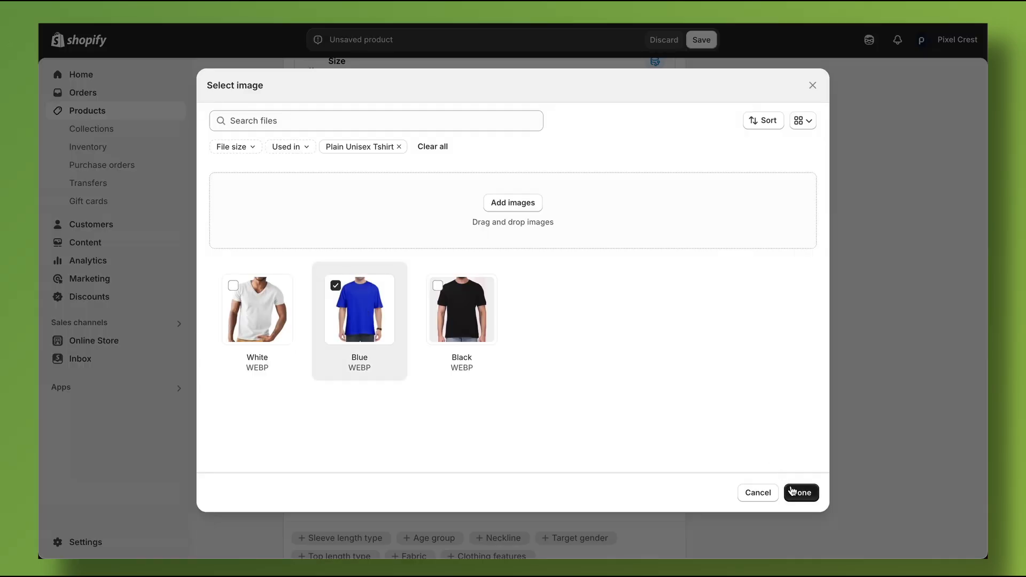
{"action": "left_click", "coordinate": [263, 301]}
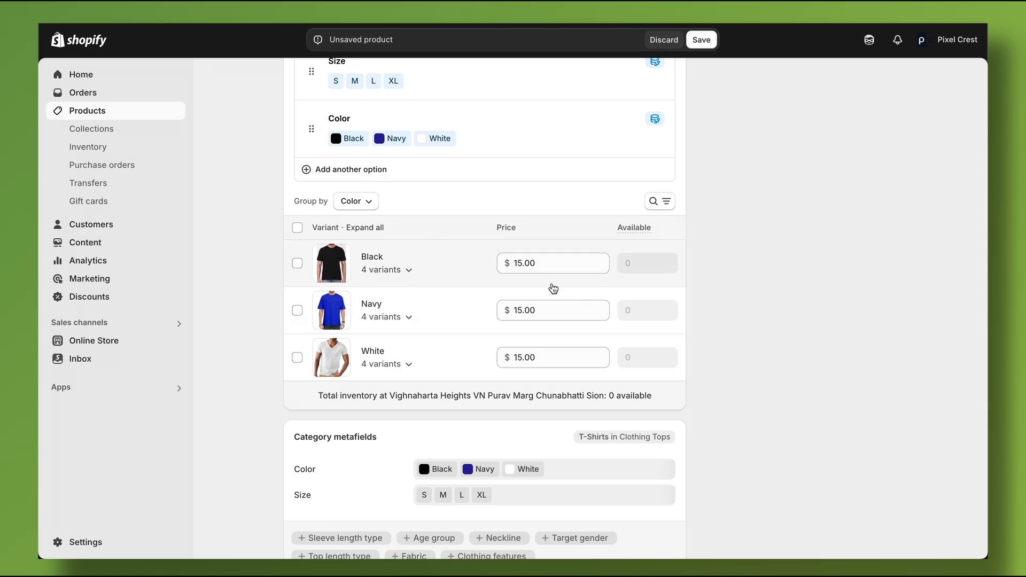
Group the variants by size and set the price of all XL variants to $17
{"action": "left_click", "coordinate": [359, 201]}
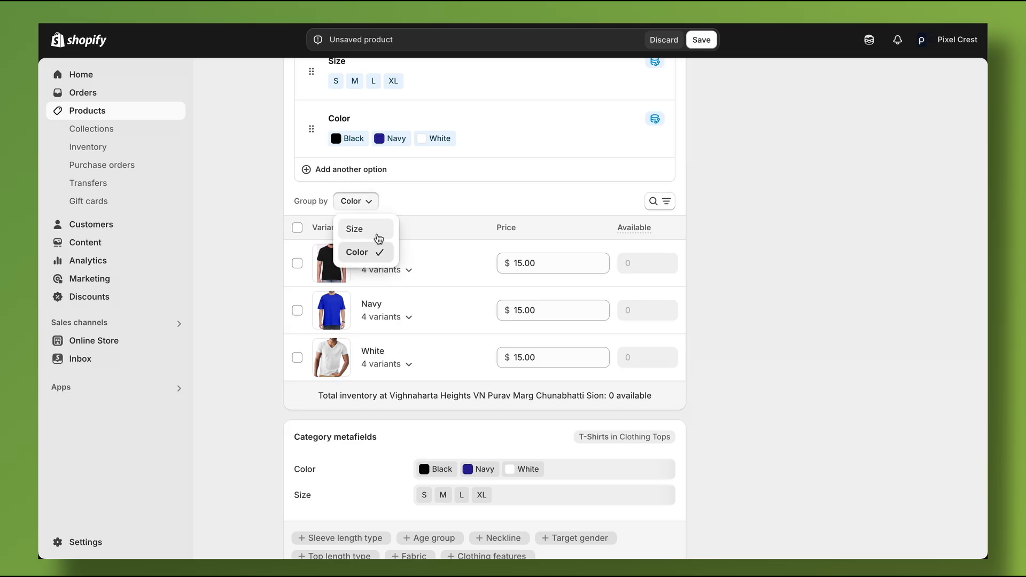
{"action": "left_click", "coordinate": [374, 236]}
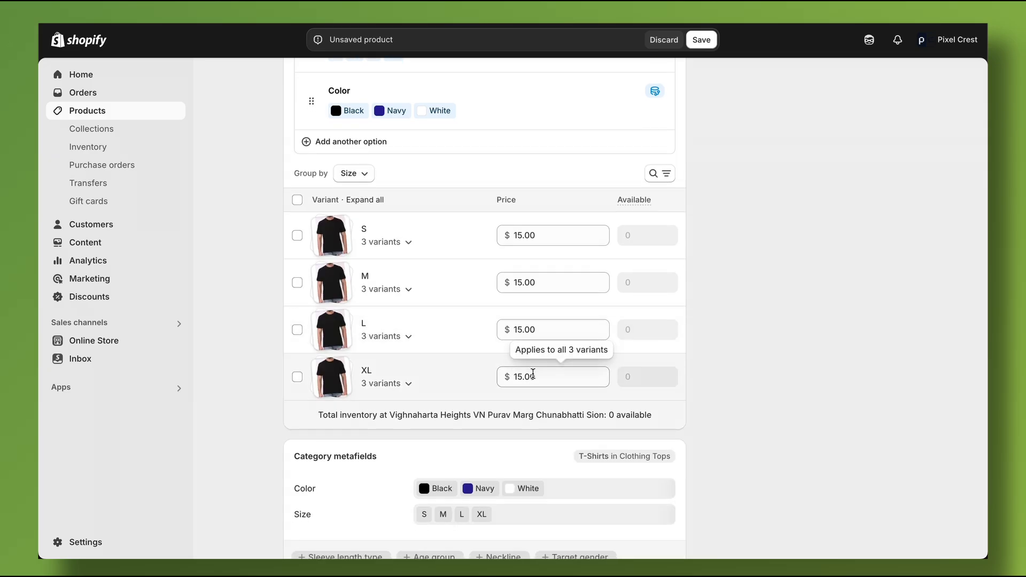
{"action": "double_click", "coordinate": [532, 376]}
{"action": "type", "text": "17"}
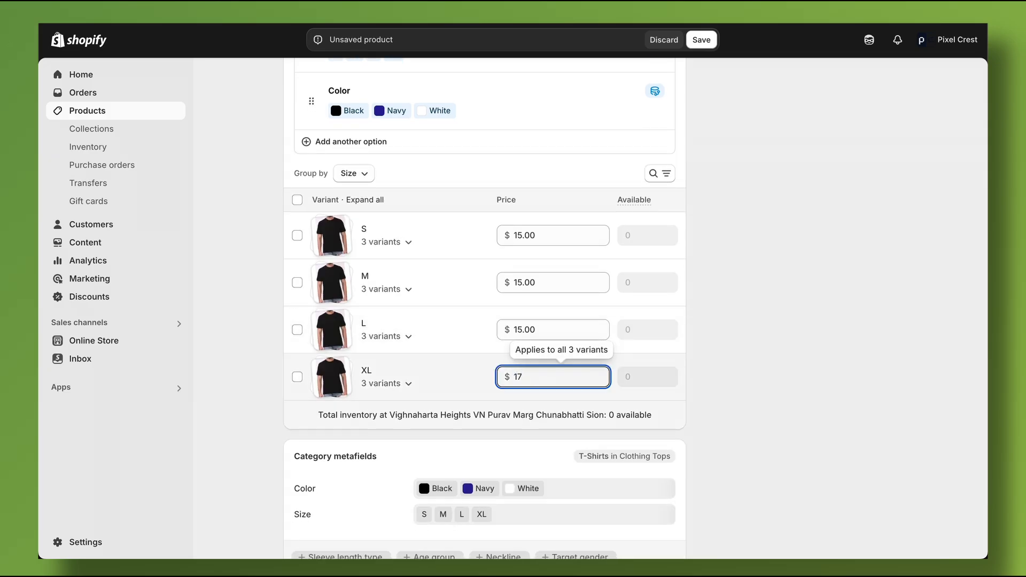
{"action": "left_click", "coordinate": [706, 357]}
Extend the search engine listing's page title to "Plain Unisex Tshirt | Built On Shopify"
{"action": "scroll", "coordinate": [508, 366], "scroll_direction": "down", "scroll_amount": 1}
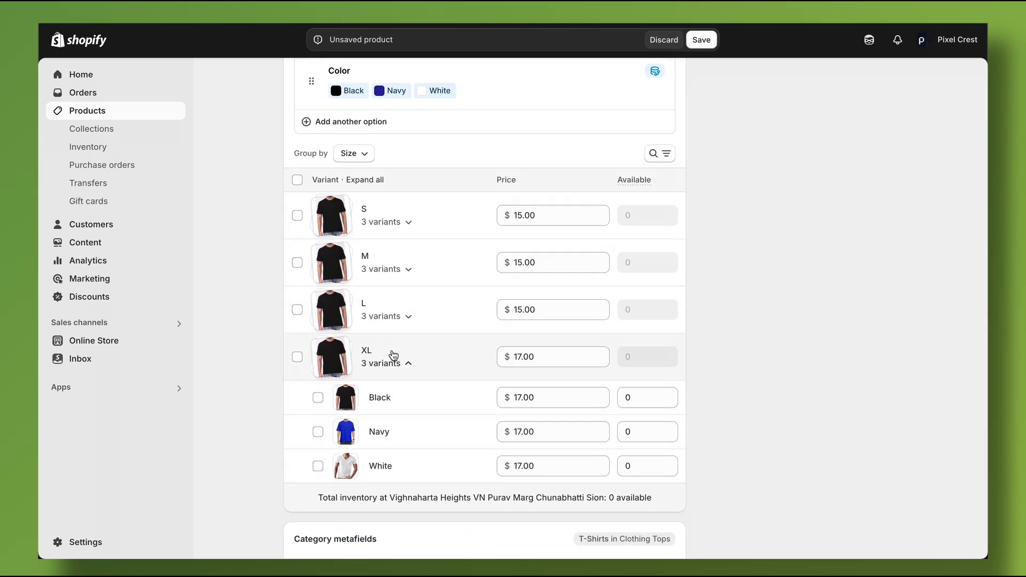
{"action": "scroll", "coordinate": [741, 347], "scroll_direction": "down", "scroll_amount": 5}
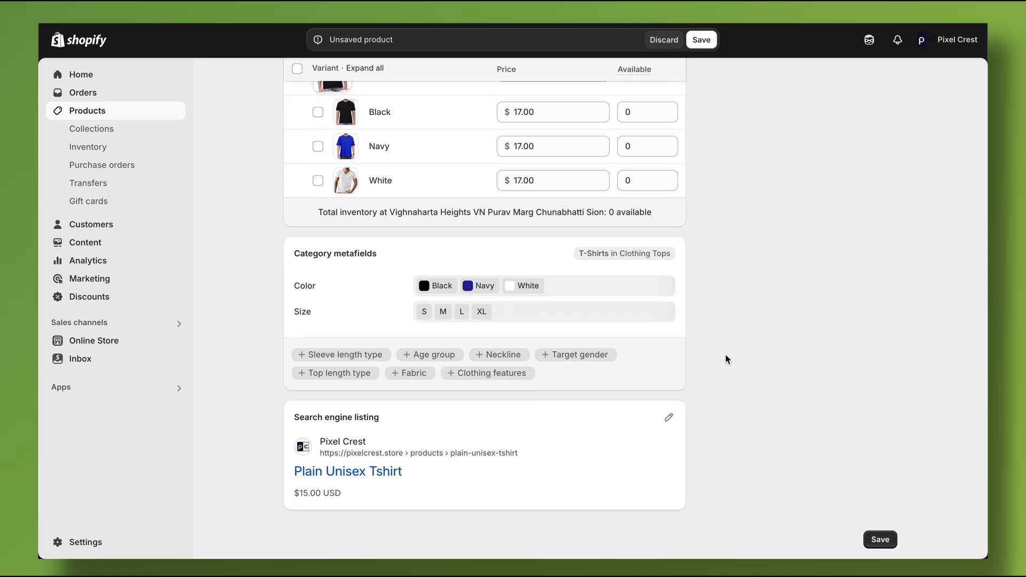
{"action": "left_click", "coordinate": [668, 418]}
{"action": "scroll", "coordinate": [791, 398], "scroll_direction": "down", "scroll_amount": 4}
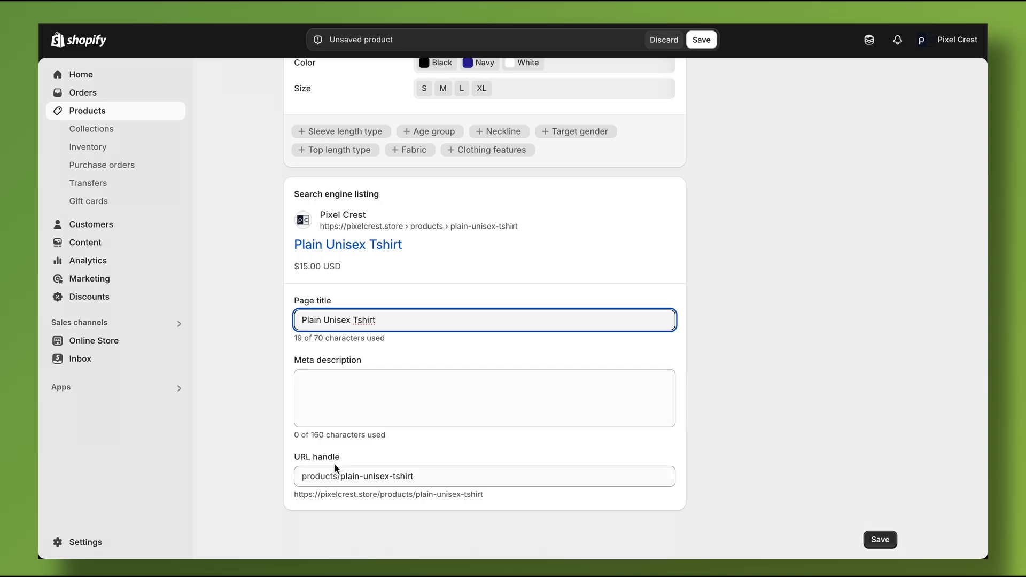
{"action": "type", "text": "| Built On Shipf"}
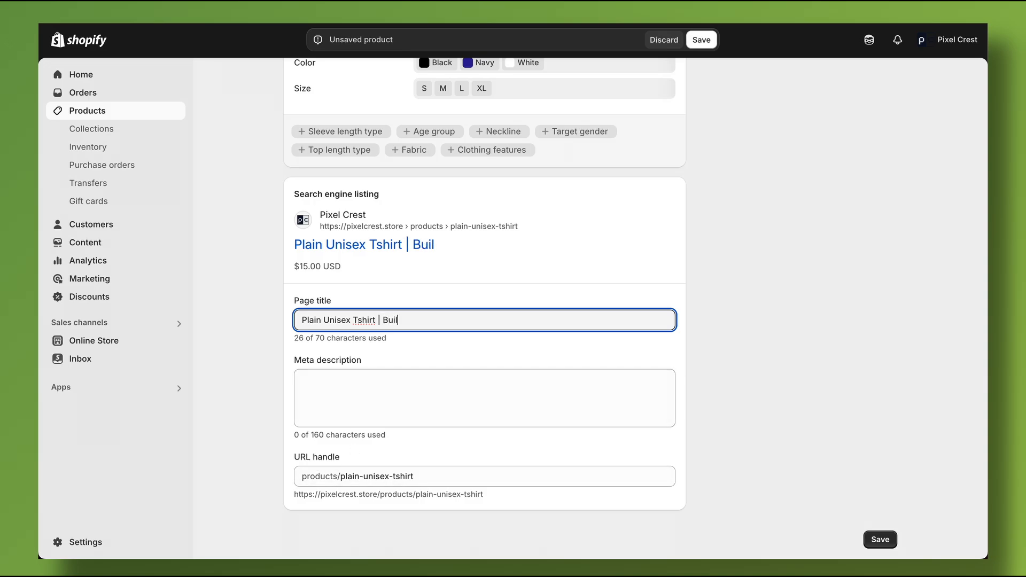
{"action": "key", "text": "BackSpace"}
{"action": "key", "text": "BackSpace"}
{"action": "key", "text": "BackSpace"}
{"action": "key", "text": "BackSpace"}
{"action": "key", "text": "BackSpace"}
{"action": "type", "text": "Shopify"}
Enter "This is a sample Description" as the meta description and save the new product
{"action": "left_click", "coordinate": [439, 387]}
{"action": "type", "text": "This is a sample Description"}
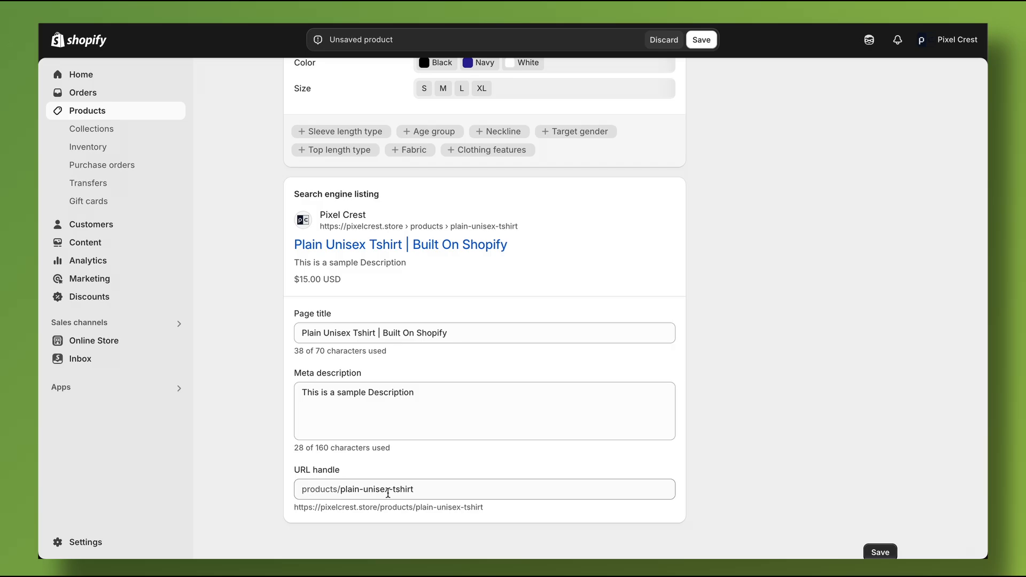
{"action": "scroll", "coordinate": [388, 492], "scroll_direction": "down", "scroll_amount": 1}
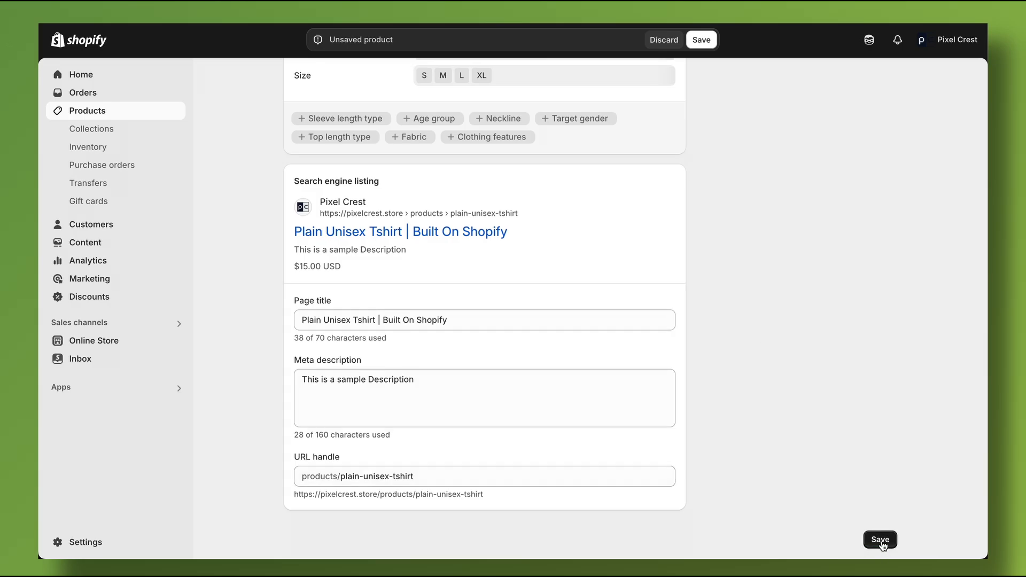
{"action": "left_click", "coordinate": [703, 40]}
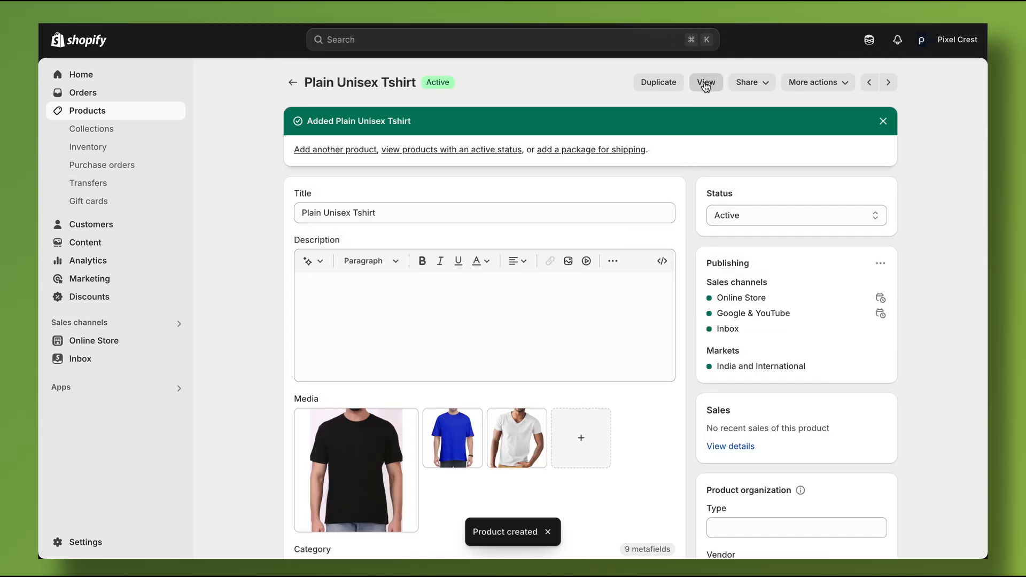
View the product's storefront page and check its price and availability label
{"action": "left_click", "coordinate": [706, 84]}
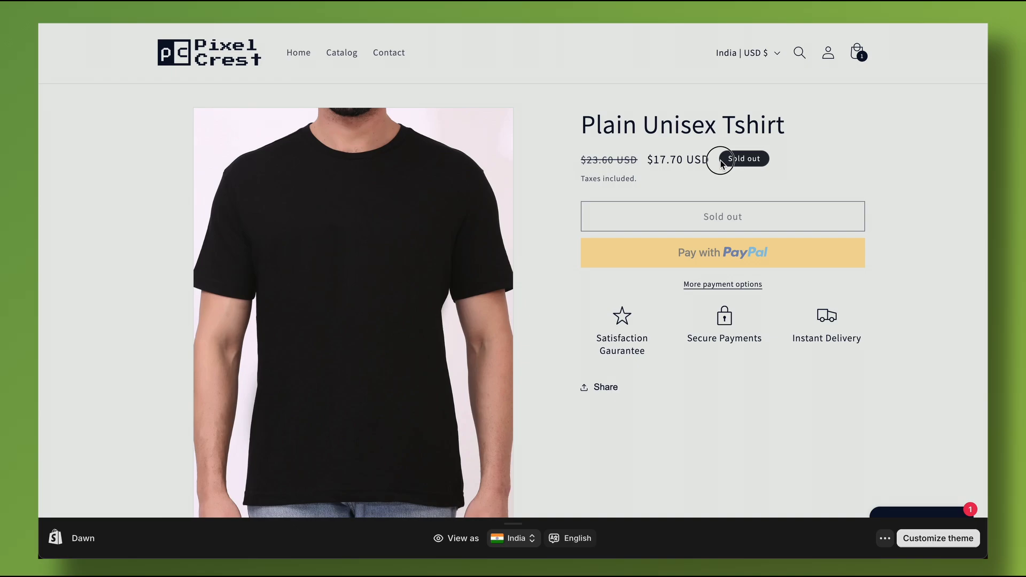
{"action": "left_click_drag", "start_coordinate": [716, 158], "coordinate": [765, 163]}
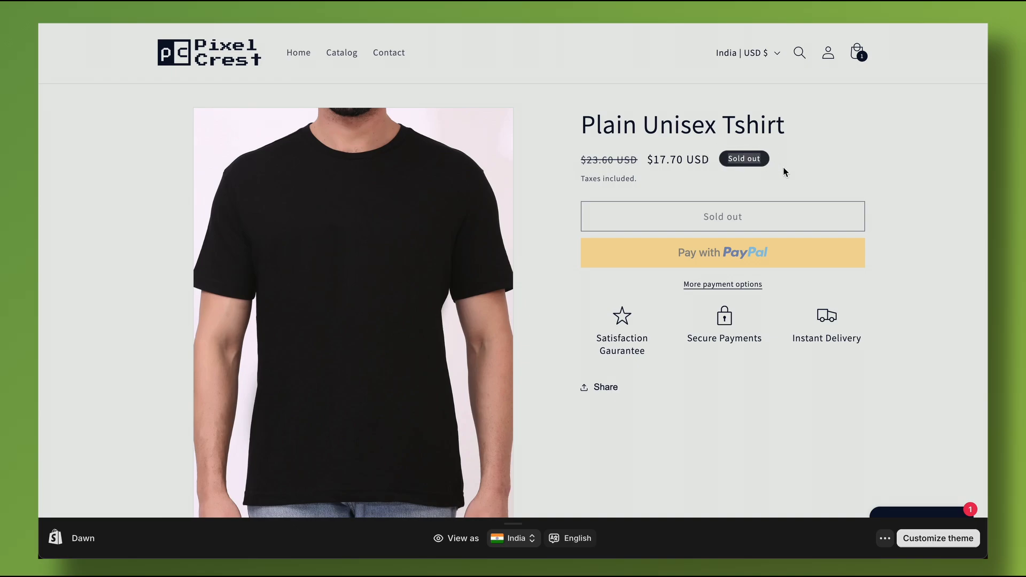
{"action": "left_click", "coordinate": [784, 171]}
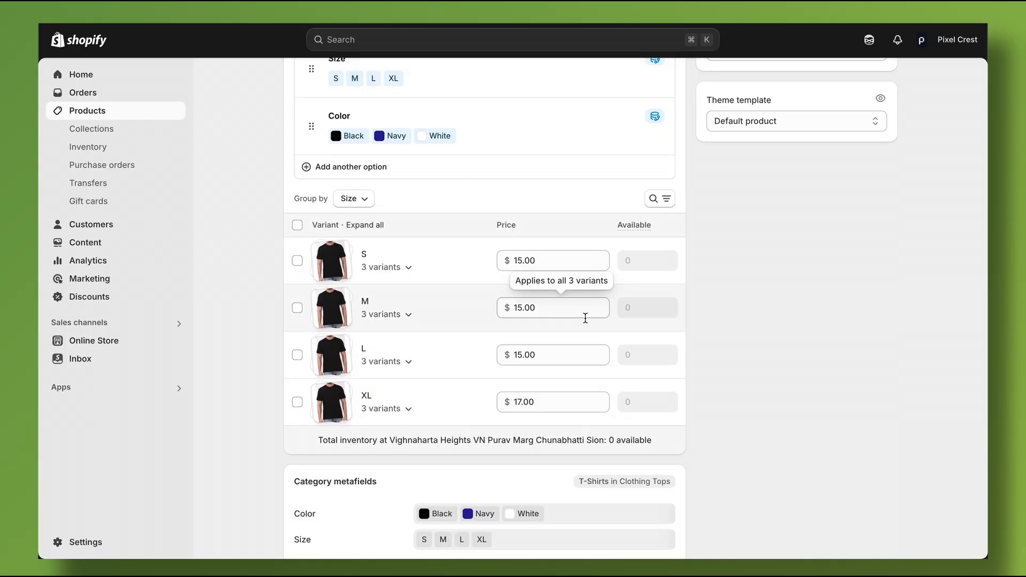
Set the available quantity of the size S Black, Navy and White variants to 10 each
{"action": "left_click", "coordinate": [380, 266]}
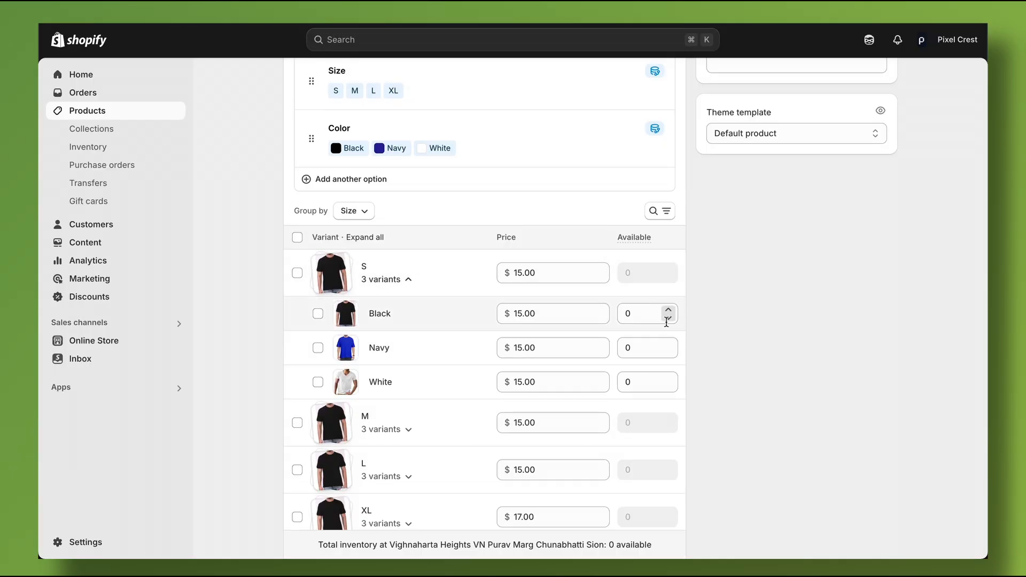
{"action": "left_click", "coordinate": [643, 313]}
{"action": "type", "text": "10"}
{"action": "key", "text": "Tab"}
{"action": "type", "text": "10"}
{"action": "key", "text": "Tab"}
{"action": "type", "text": "10"}
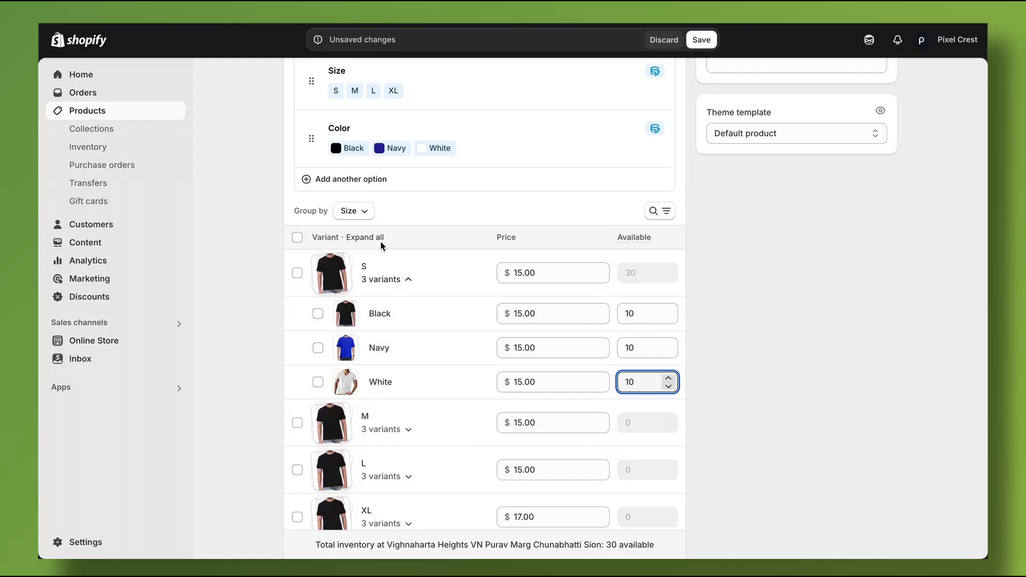
Set the available quantity of the size M Black, Navy and White variants to 10 each
{"action": "scroll", "coordinate": [387, 336], "scroll_direction": "down", "scroll_amount": 2}
{"action": "left_click", "coordinate": [387, 337]}
{"action": "left_click", "coordinate": [640, 367]}
{"action": "type", "text": "10"}
{"action": "left_click", "coordinate": [640, 402]}
{"action": "type", "text": "10"}
{"action": "left_click", "coordinate": [639, 435]}
{"action": "type", "text": "10"}
Set the available quantities of the size L variants to 10 for Black, 10 for Navy and 3 for White
{"action": "left_click", "coordinate": [386, 485]}
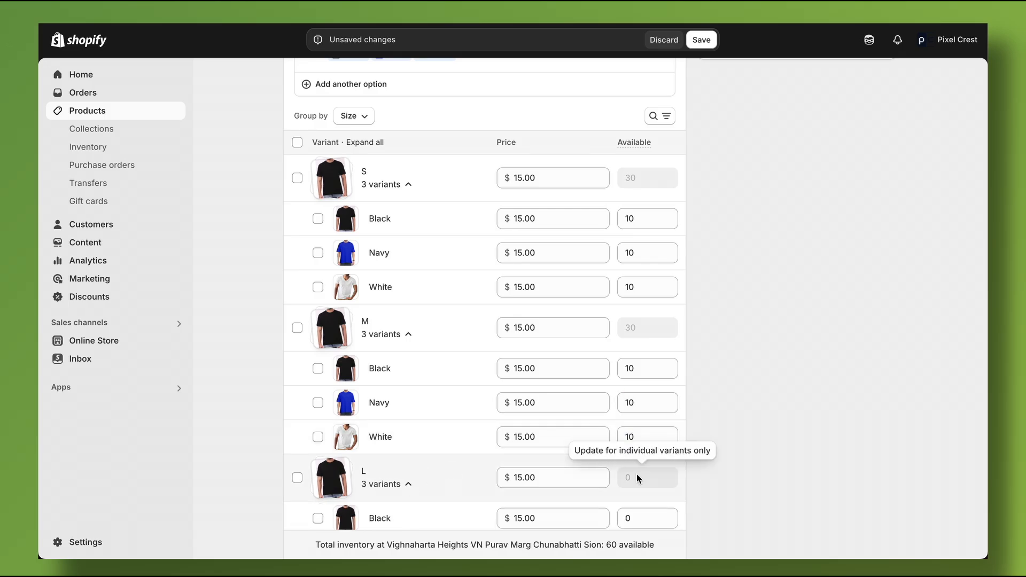
{"action": "type", "text": "10"}
{"action": "left_click", "coordinate": [639, 436]}
{"action": "type", "text": "10"}
{"action": "left_click", "coordinate": [639, 470]}
{"action": "type", "text": "3"}
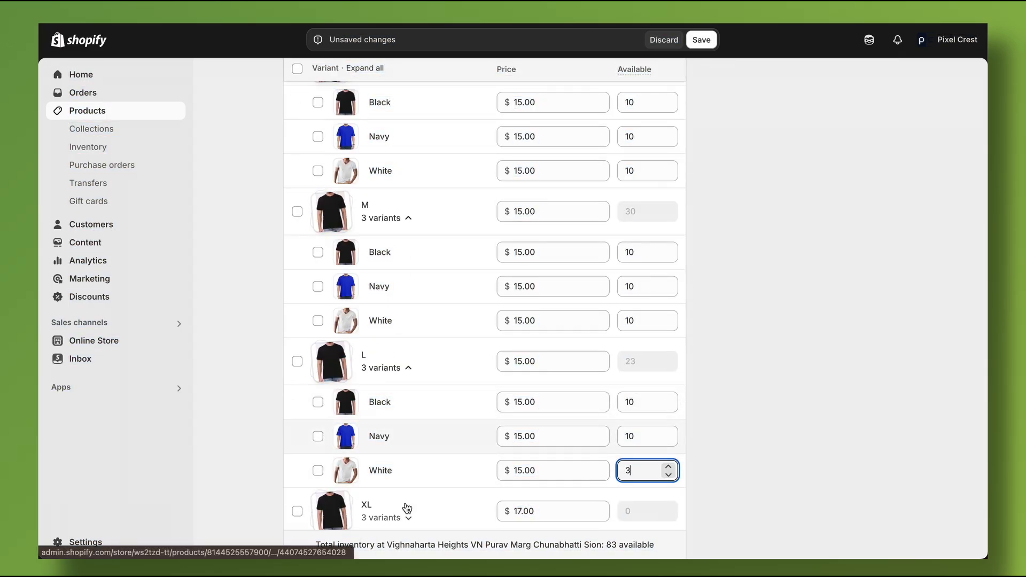
Set the available quantity of the XL Black, Navy and White variants to 10 each and save the product
{"action": "left_click", "coordinate": [403, 513]}
{"action": "scroll", "coordinate": [553, 460], "scroll_direction": "down", "scroll_amount": 2}
{"action": "scroll", "coordinate": [553, 461], "scroll_direction": "down", "scroll_amount": 2}
{"action": "left_click", "coordinate": [641, 327]}
{"action": "type", "text": "10"}
{"action": "left_click", "coordinate": [641, 361]}
{"action": "type", "text": "10"}
{"action": "left_click", "coordinate": [641, 396]}
{"action": "type", "text": "10"}
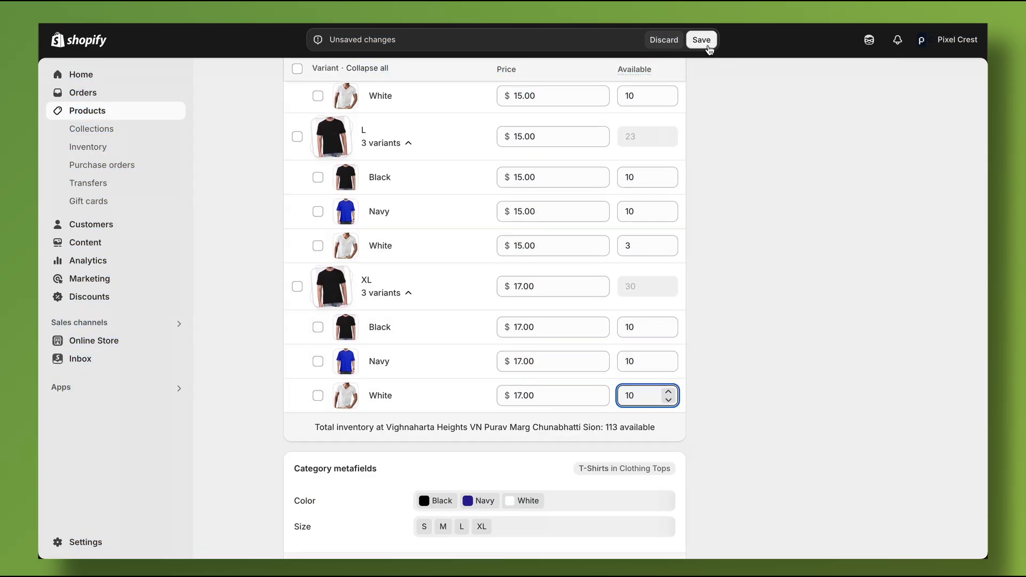
{"action": "left_click", "coordinate": [701, 40]}
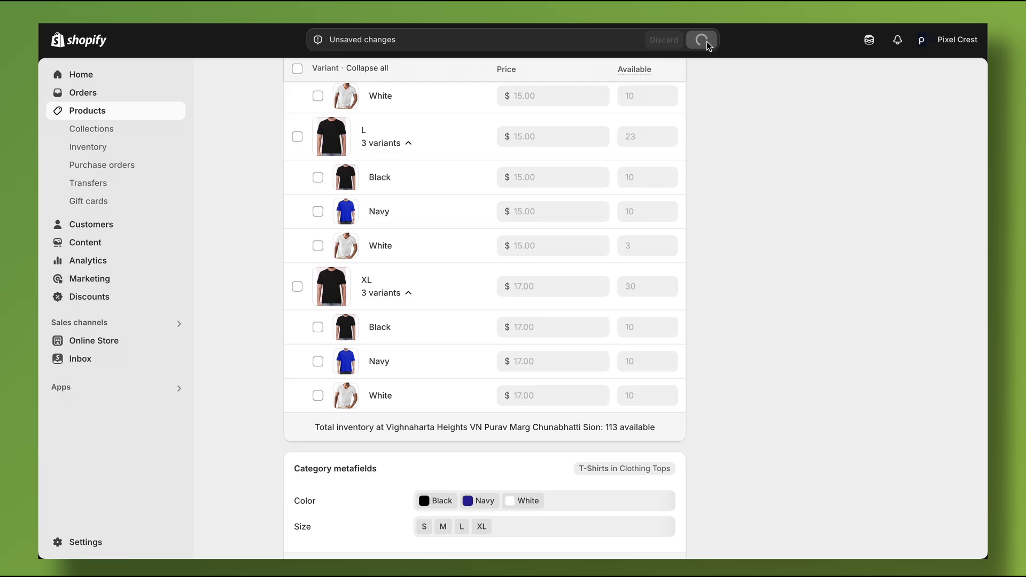
{"action": "scroll", "coordinate": [750, 282], "scroll_direction": "down", "scroll_amount": 5}
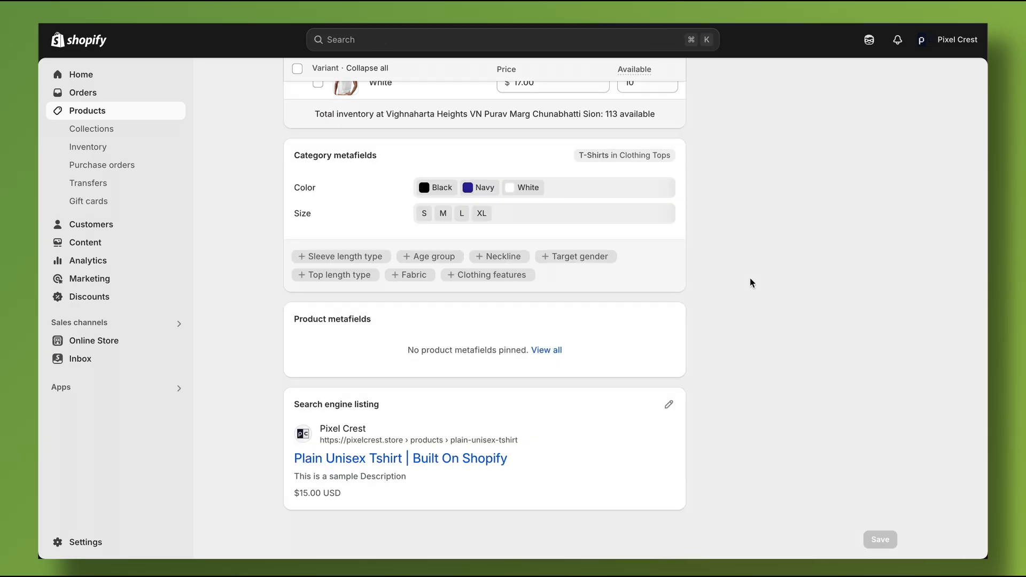